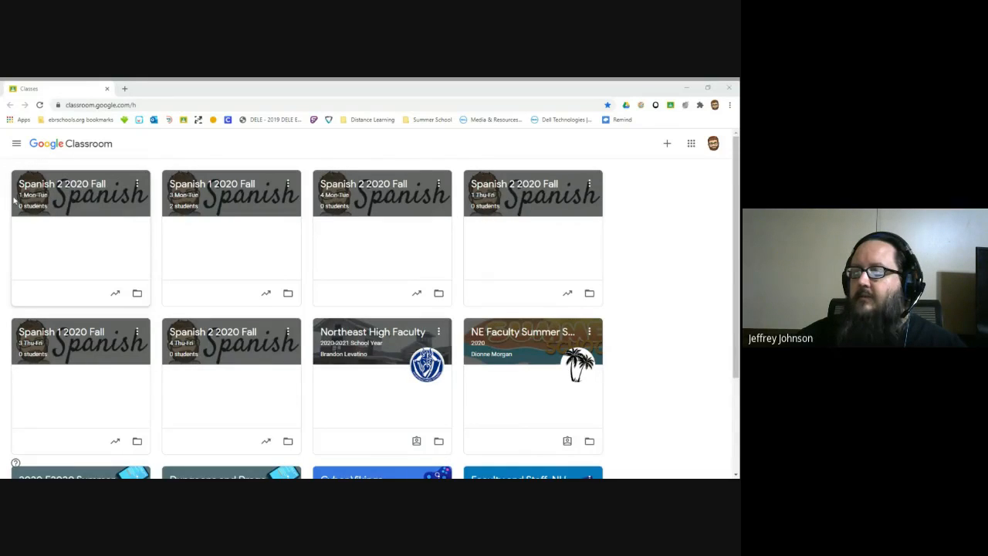
Step: In the Spanish 2 2020 Fall (1 Mon-Tue) class, write the announcement "Make sure to study for Friday's test." and save it as a draft
click(48, 193)
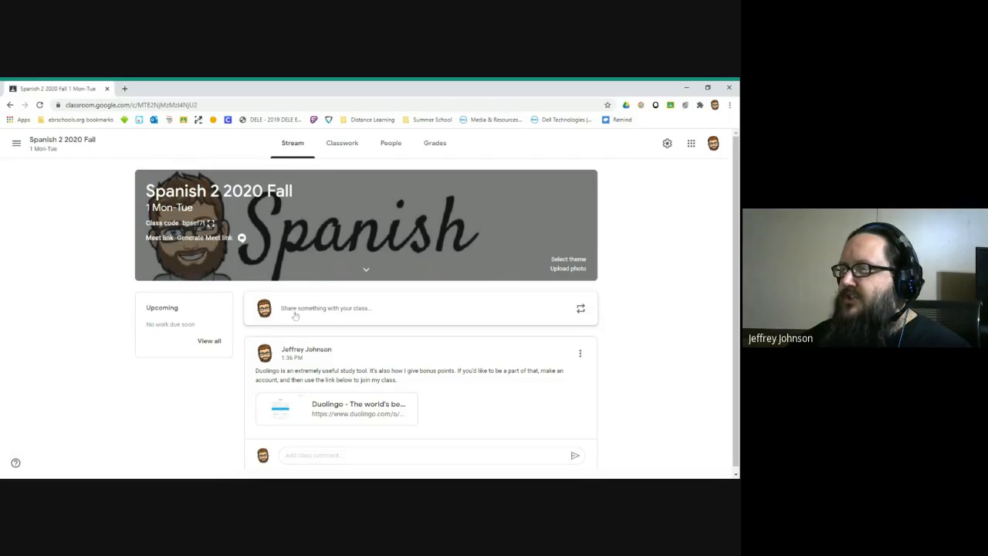
click(351, 316)
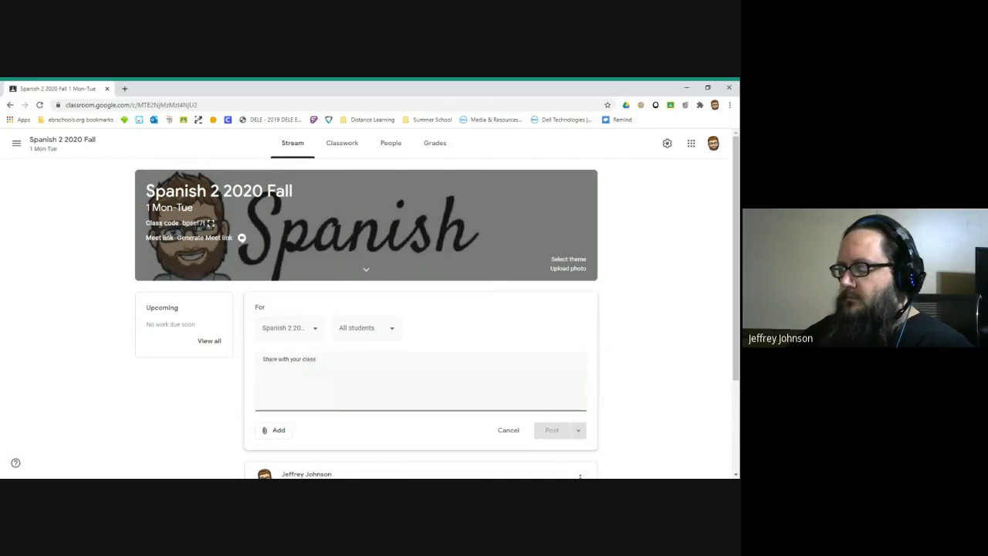
text(Make sure to st)
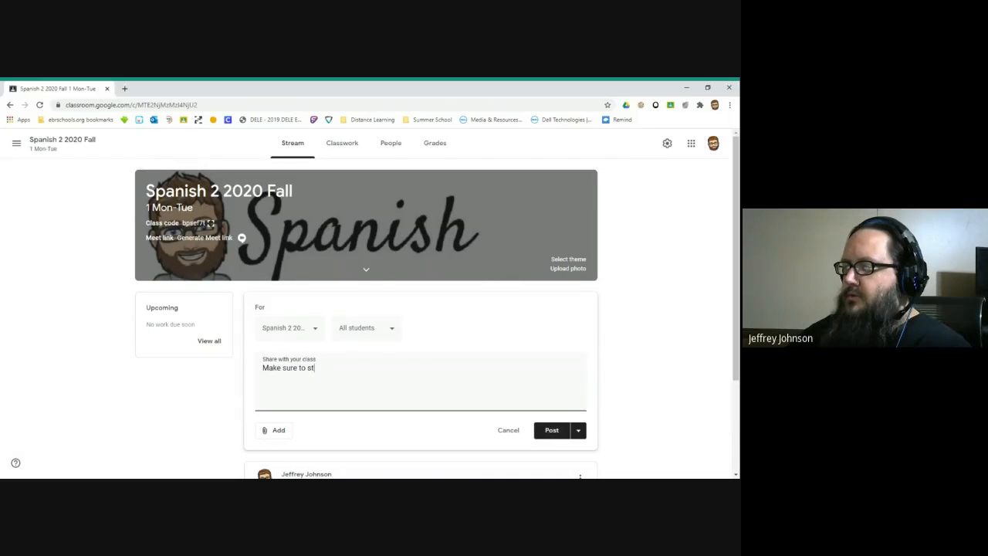
text(udy for Friday's t)
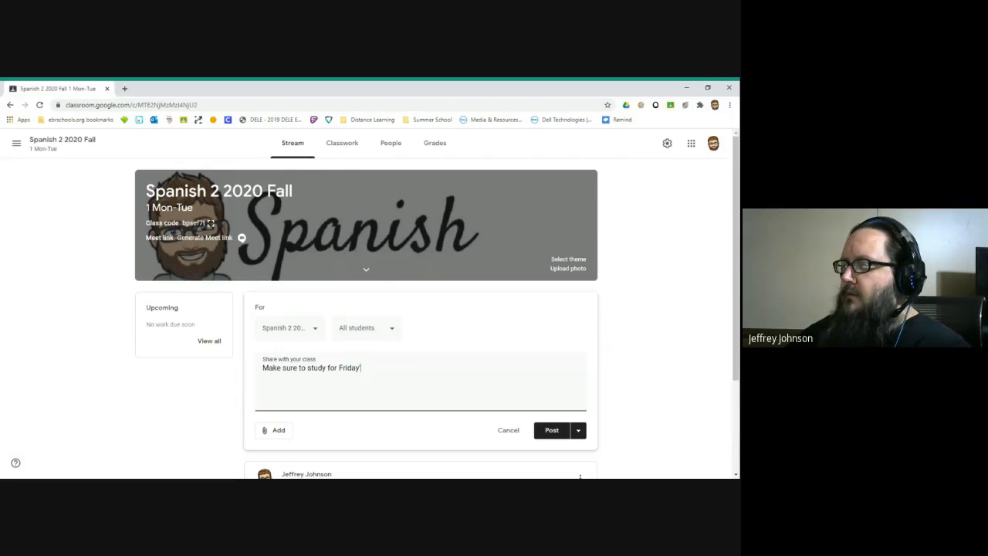
text(est.)
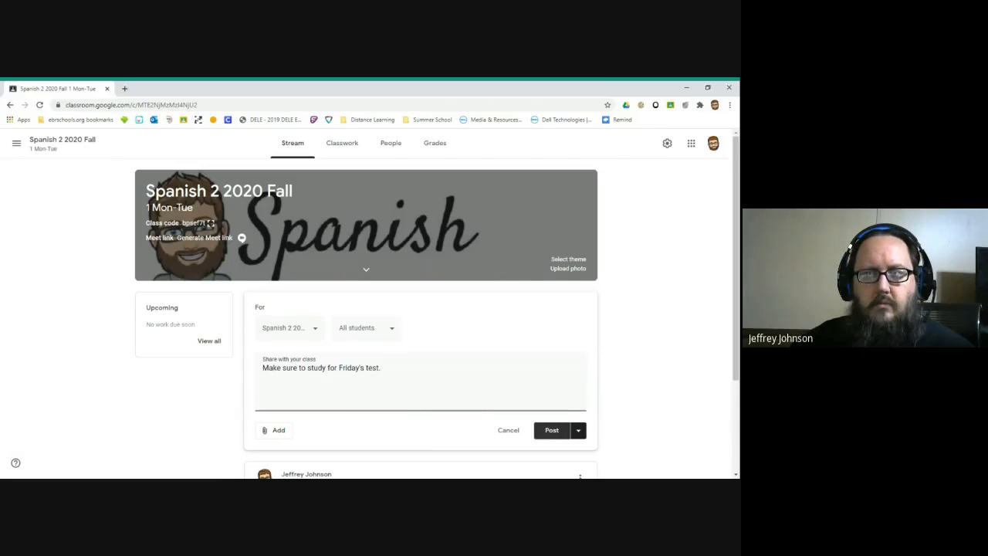
click(579, 434)
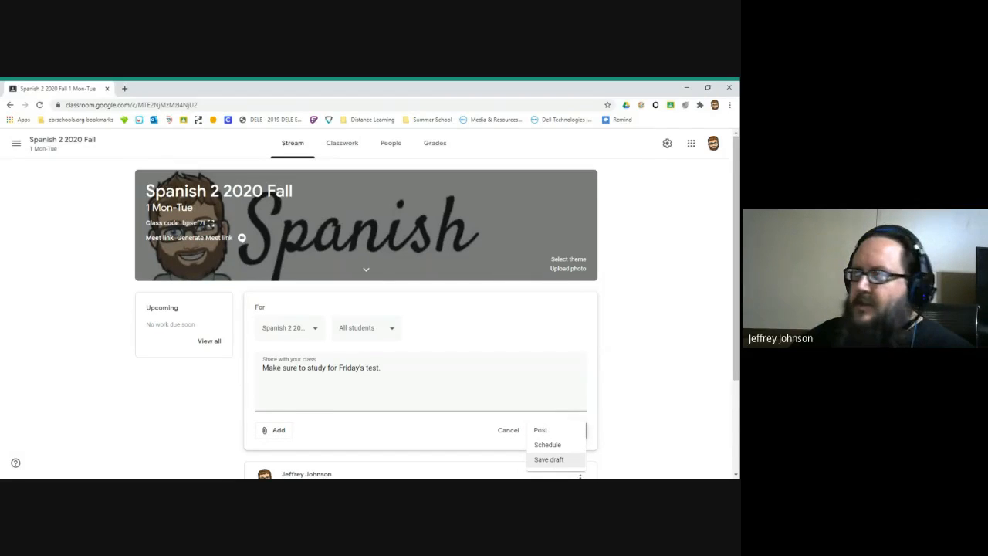
click(554, 461)
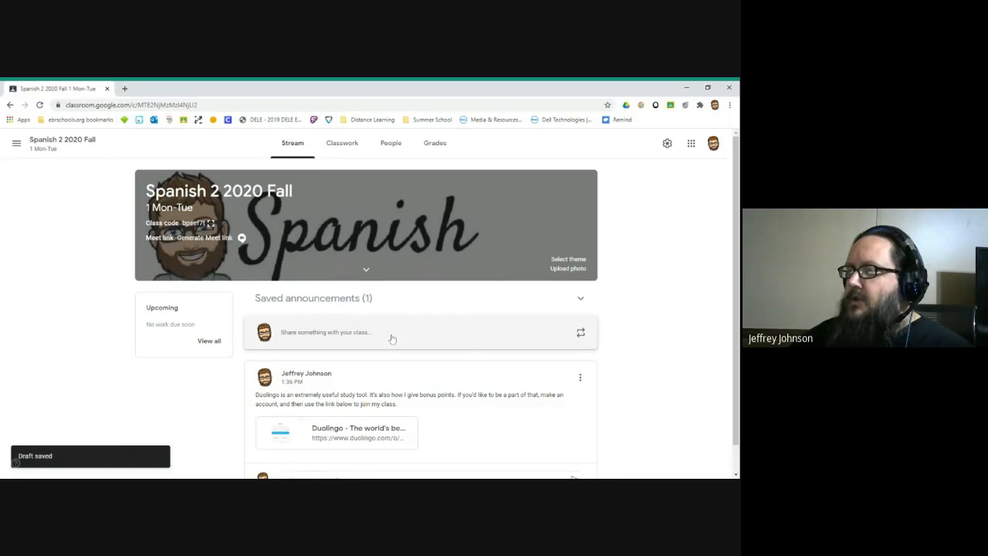
Step: Reopen the saved announcement draft about Friday's test and review its class and student recipient options
click(319, 304)
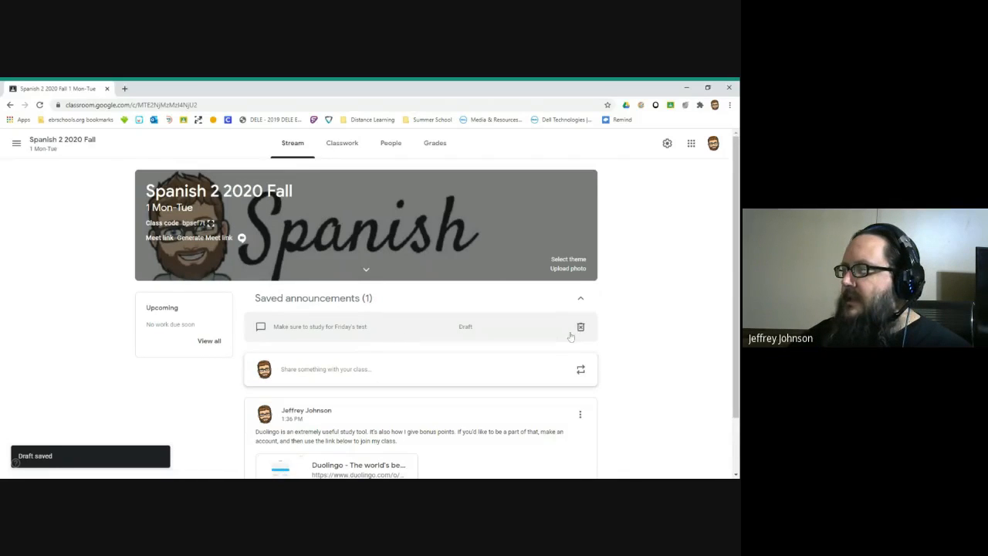
click(360, 326)
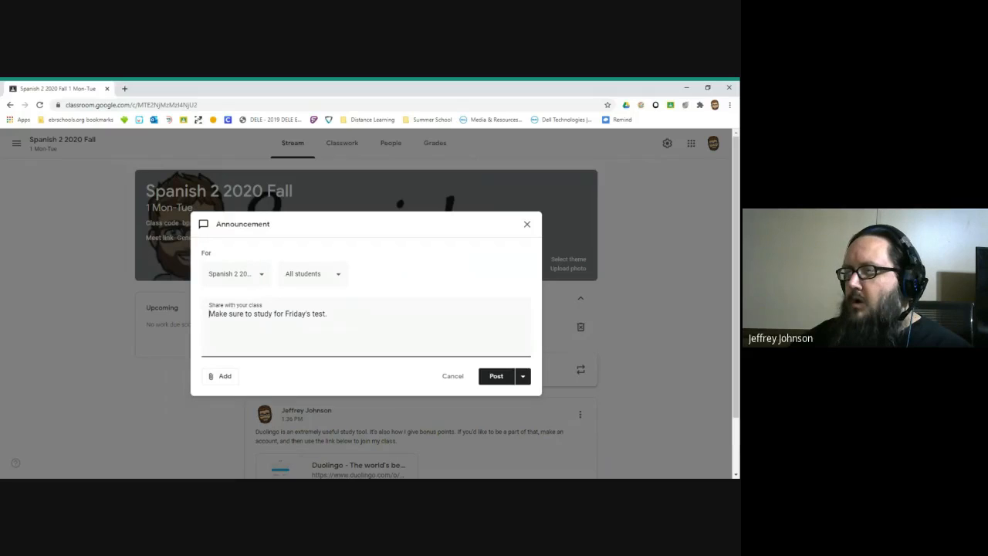
click(224, 275)
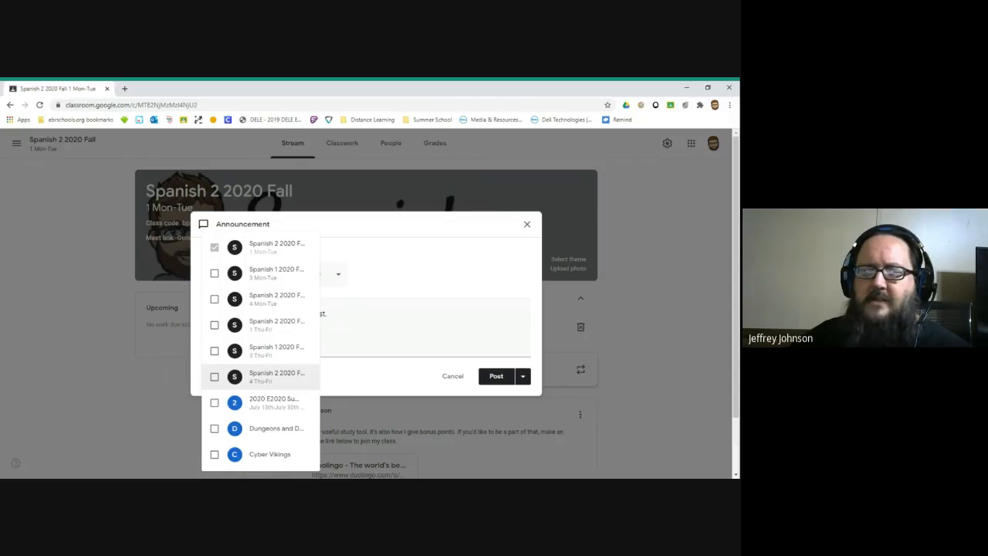
click(423, 280)
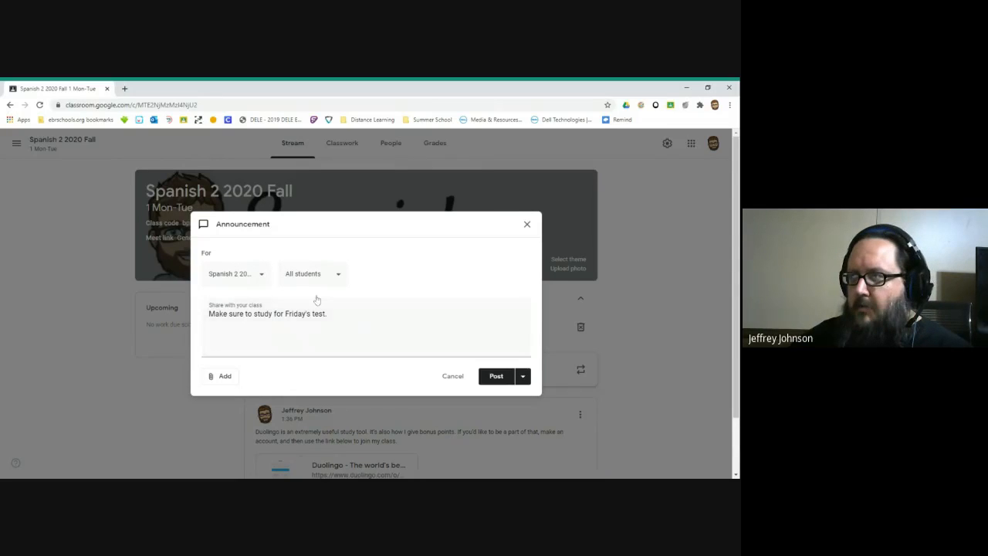
click(314, 279)
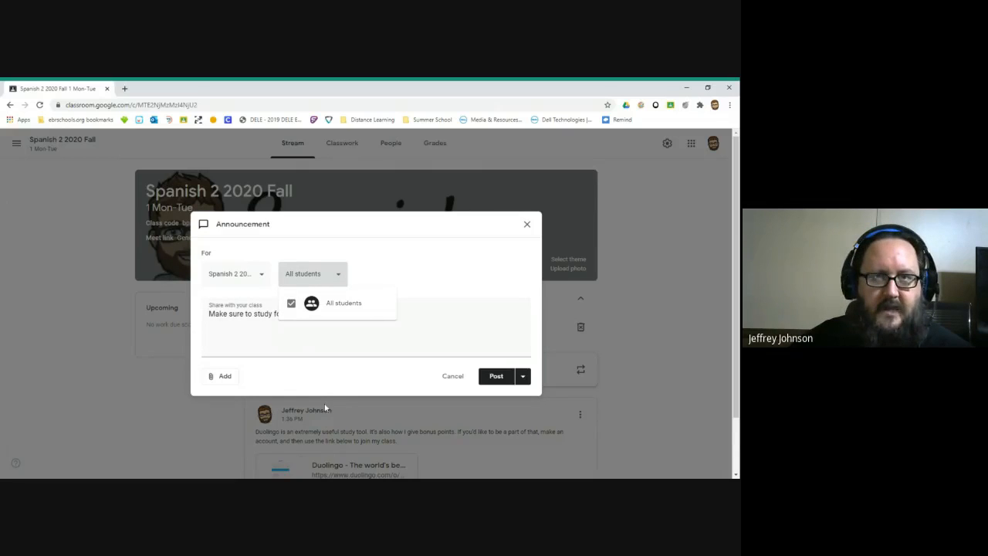
click(312, 287)
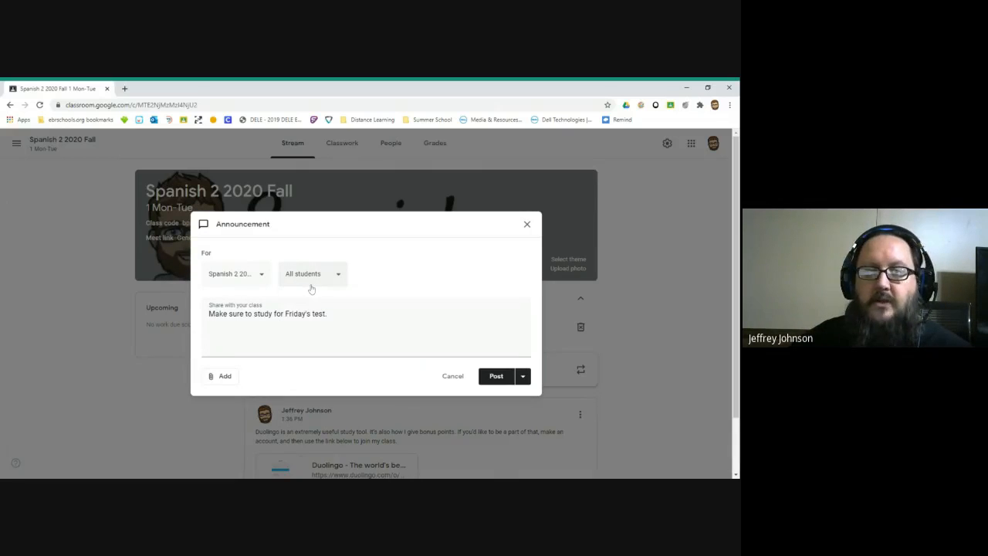
Step: Add the Spanish 1 2020 Fall (3 Mon-Tue) class to the announcement's recipients and remove it again
click(258, 273)
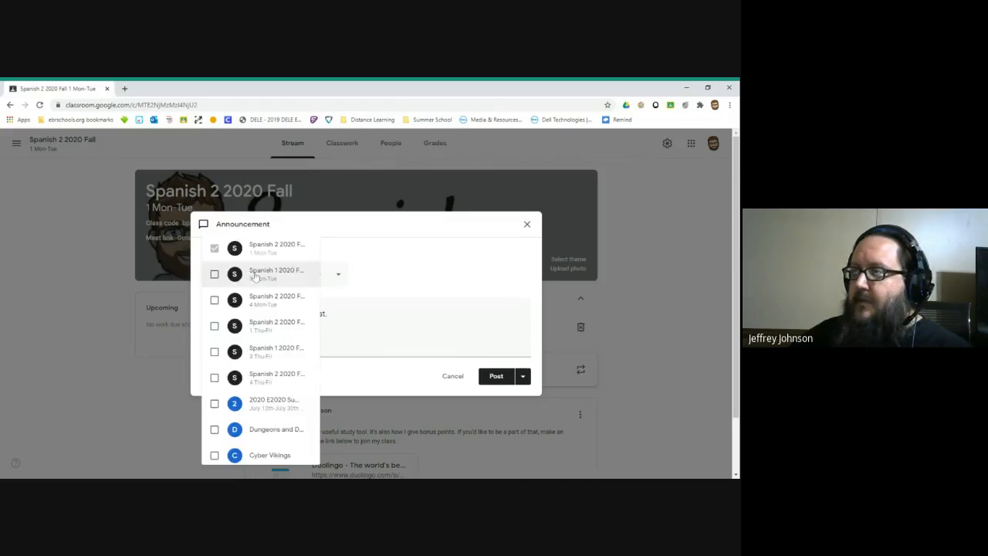
click(214, 275)
click(387, 294)
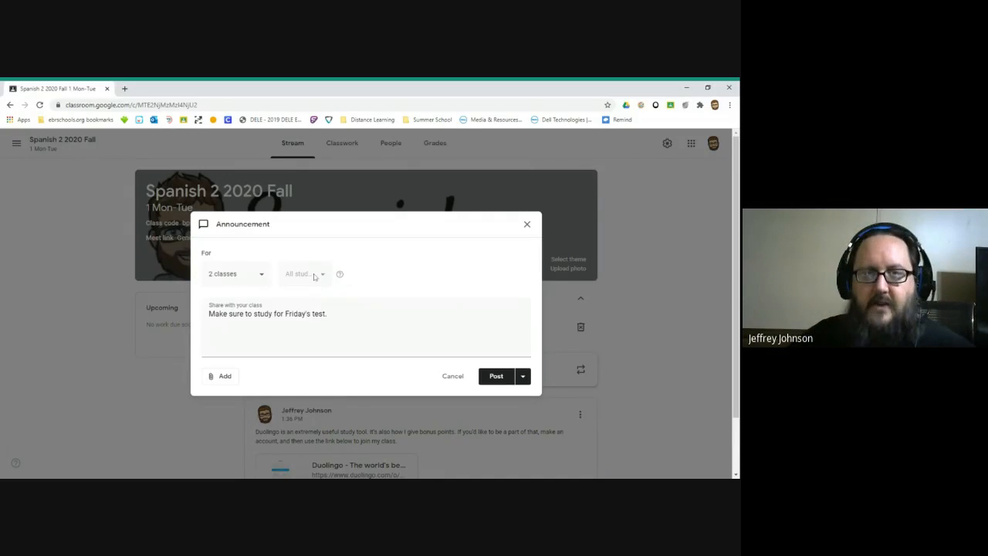
click(251, 275)
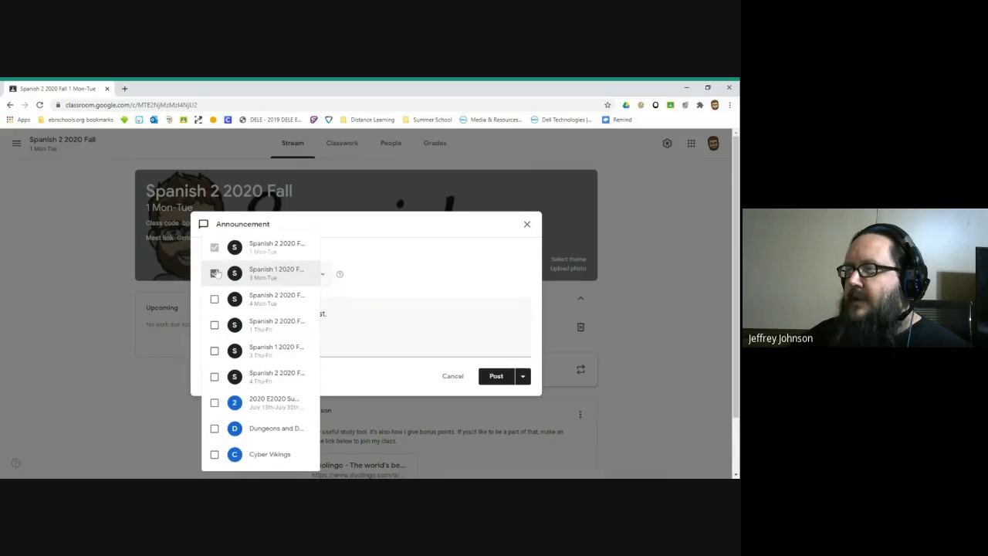
click(413, 269)
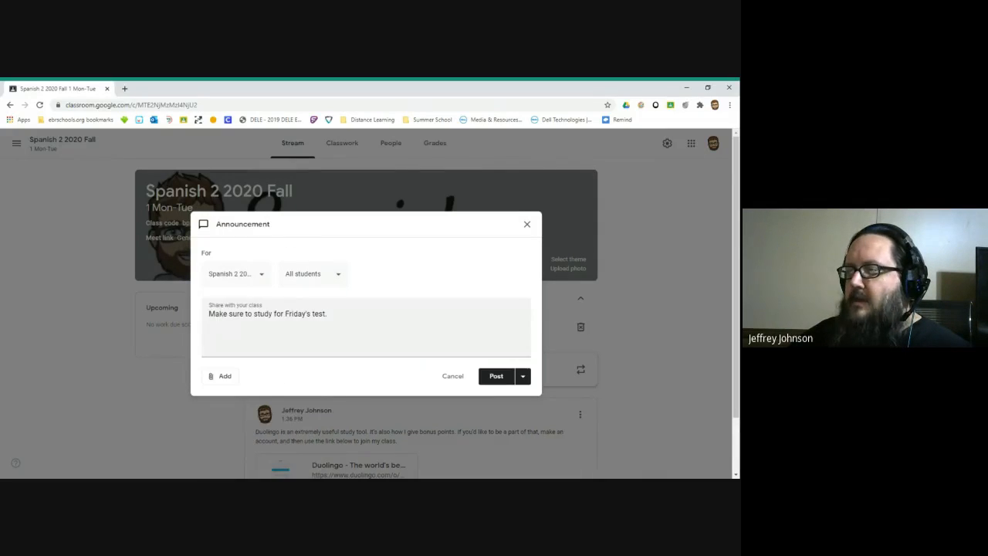
Step: Start attaching a YouTube video to the announcement and search for "felize cumpleanos song"
click(230, 379)
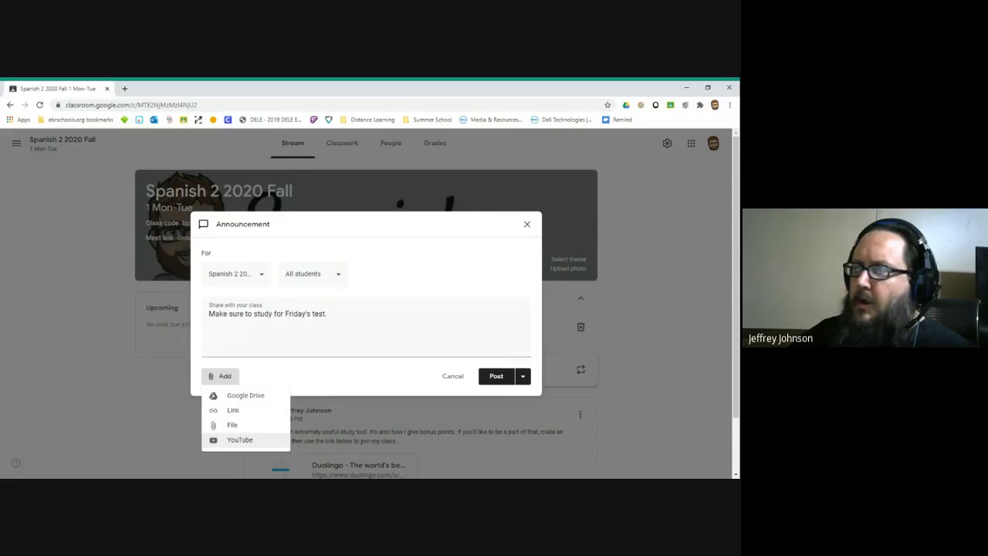
click(222, 440)
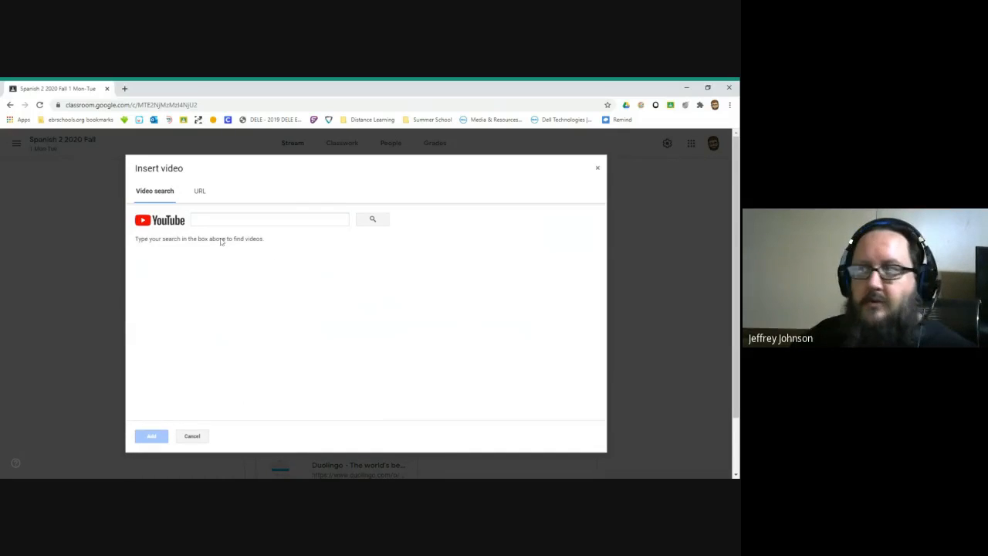
click(203, 195)
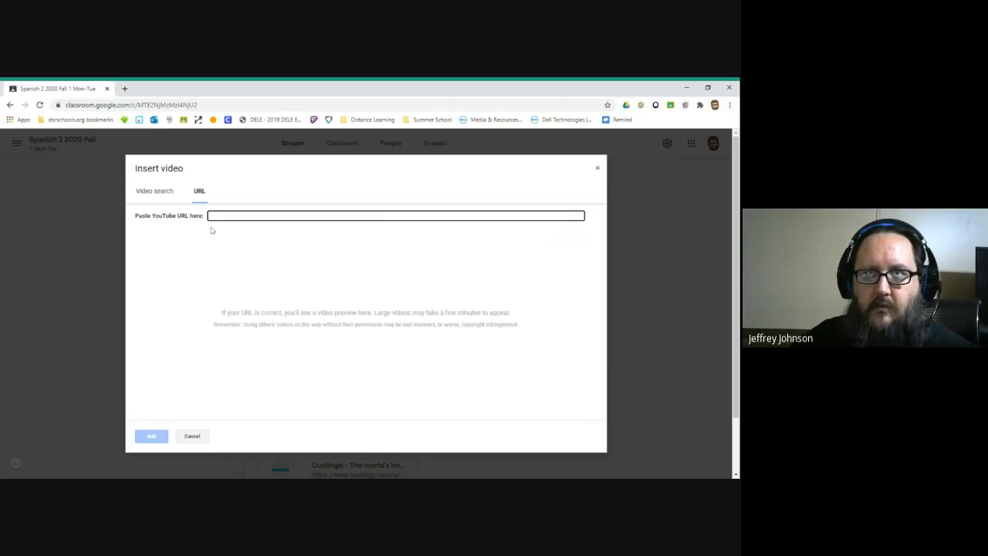
click(154, 191)
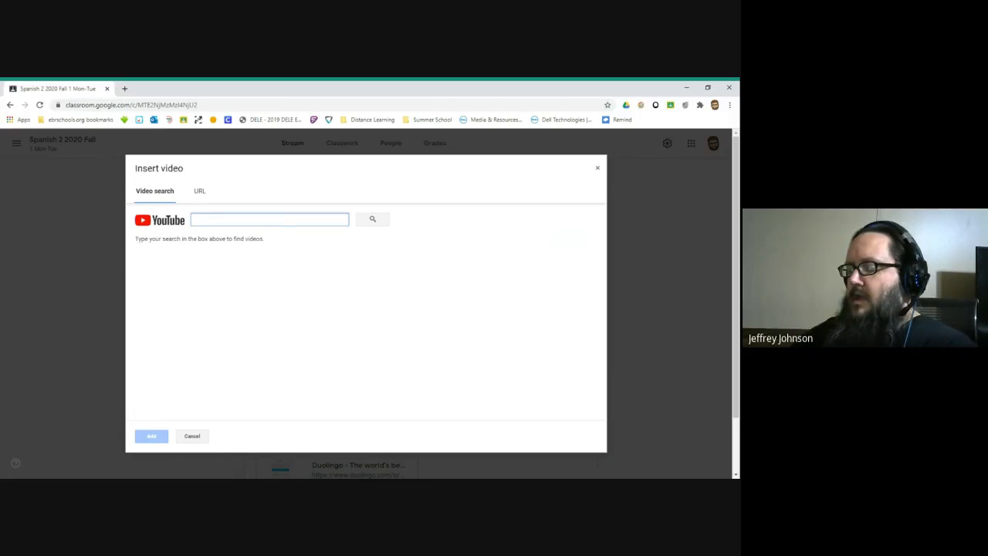
text(feli)
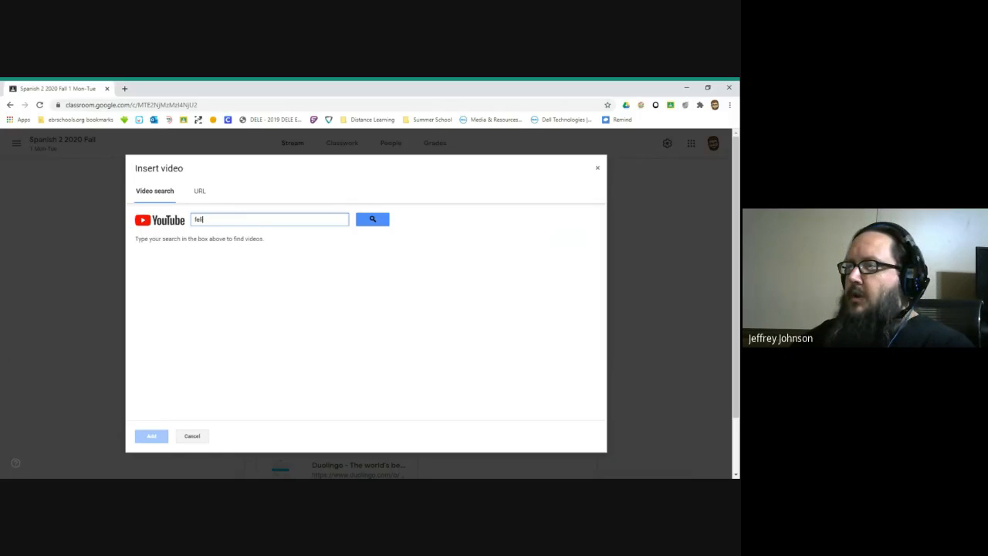
text(ze cumplea)
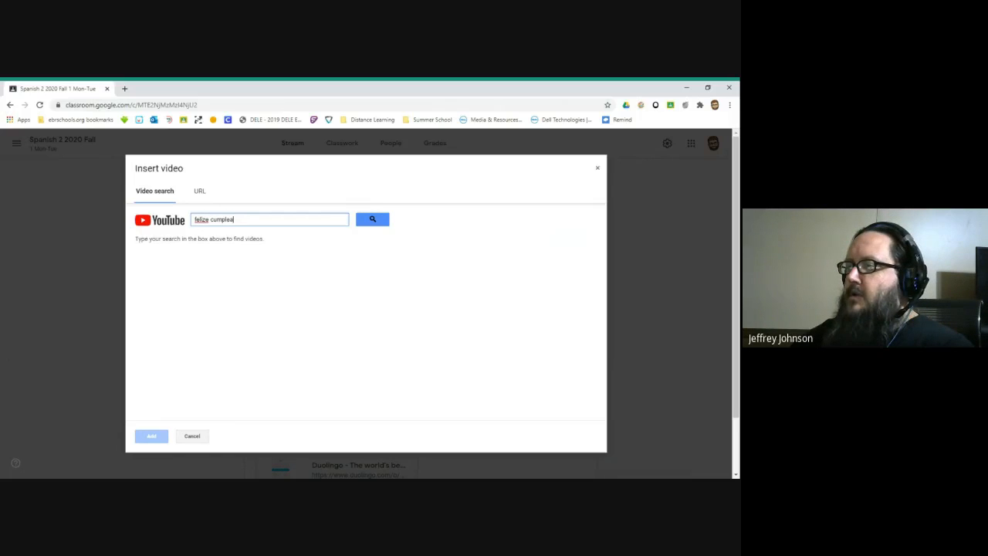
text(nos song)
key(Return)
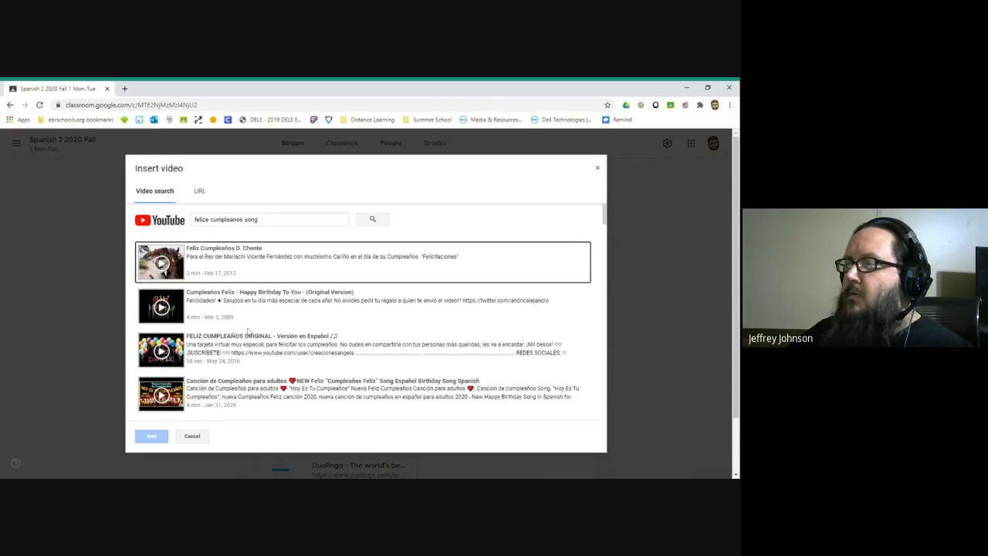
Step: Attach the video "Feliz Cumpleaños D. Chente" from the search results to the announcement
click(157, 267)
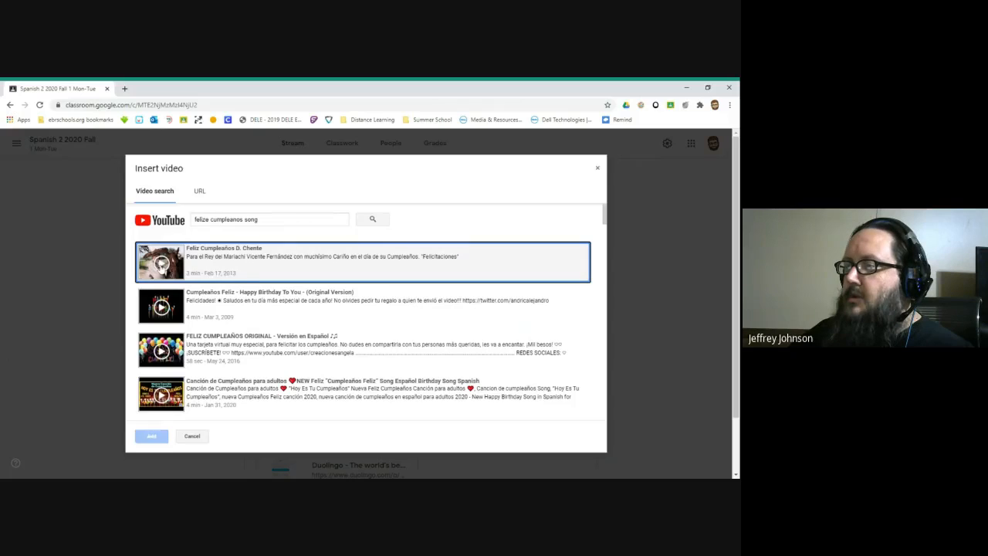
click(163, 267)
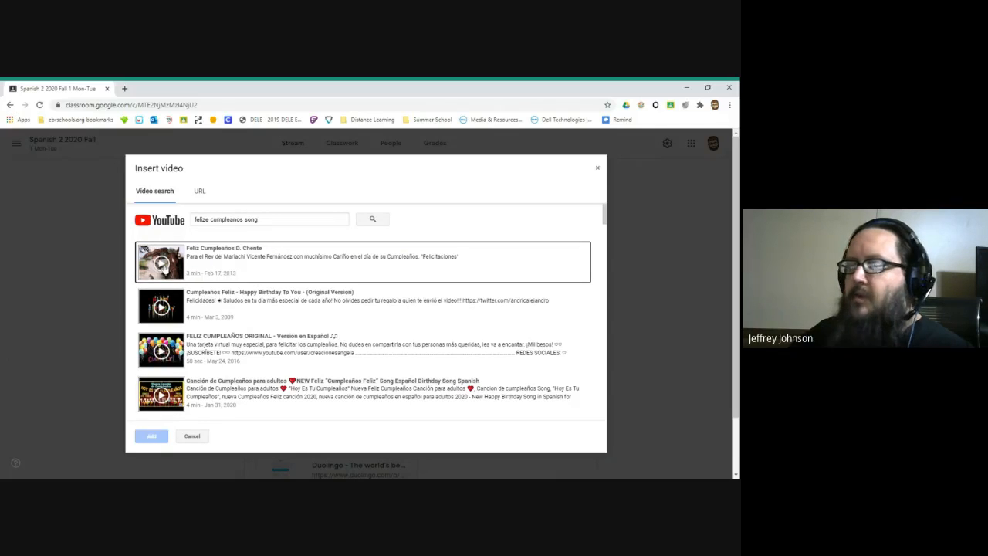
click(163, 266)
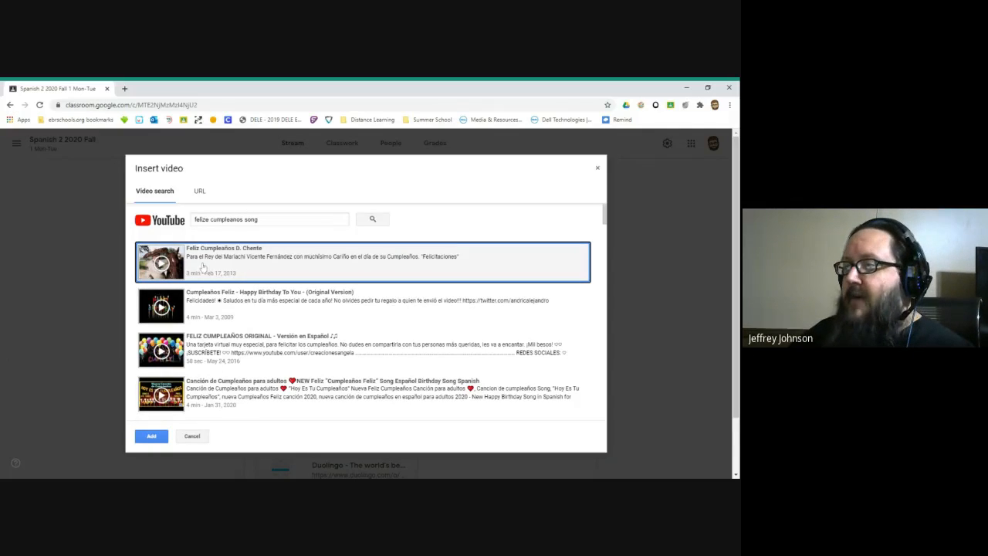
click(151, 436)
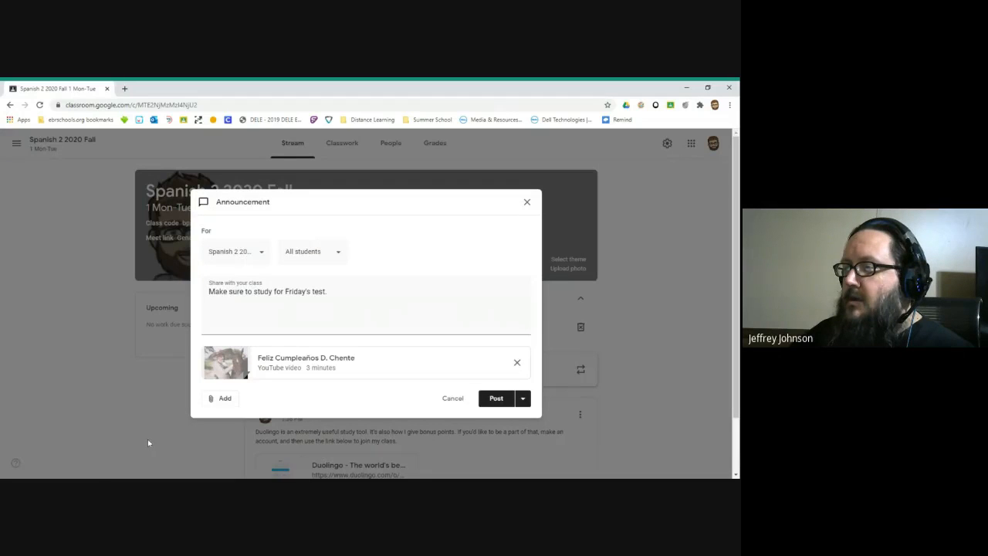
Step: Preview the attached video by playing it briefly, pause it and return to the announcement
click(237, 359)
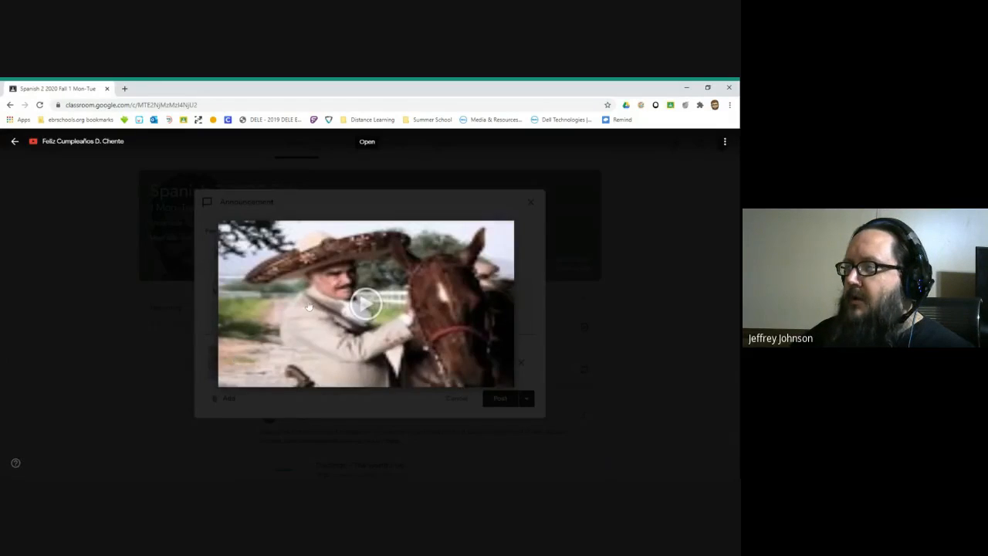
click(374, 308)
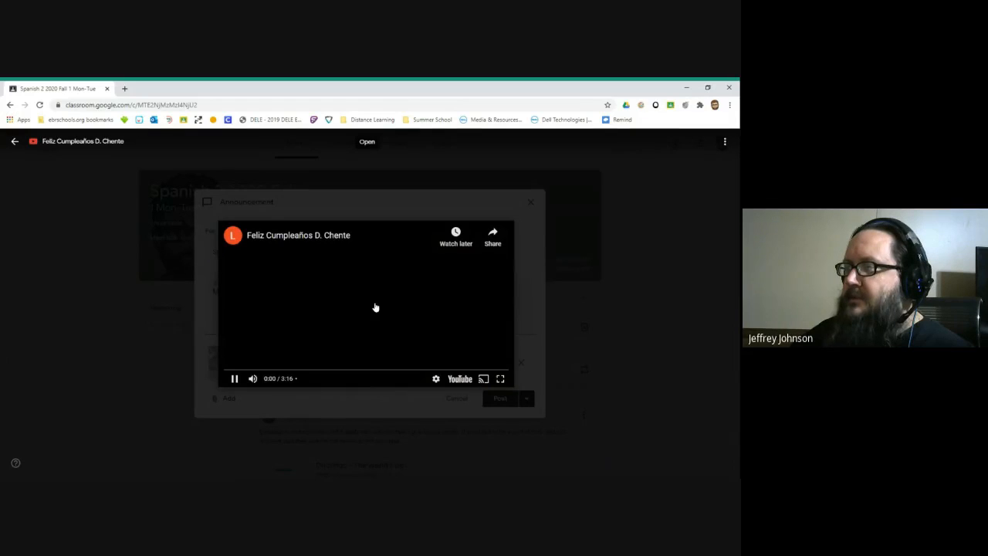
click(236, 379)
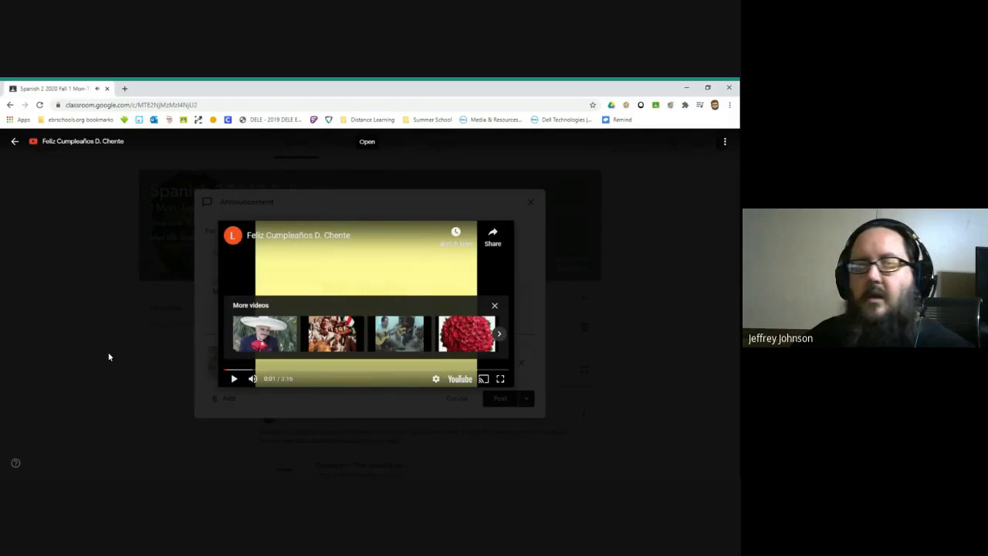
click(108, 354)
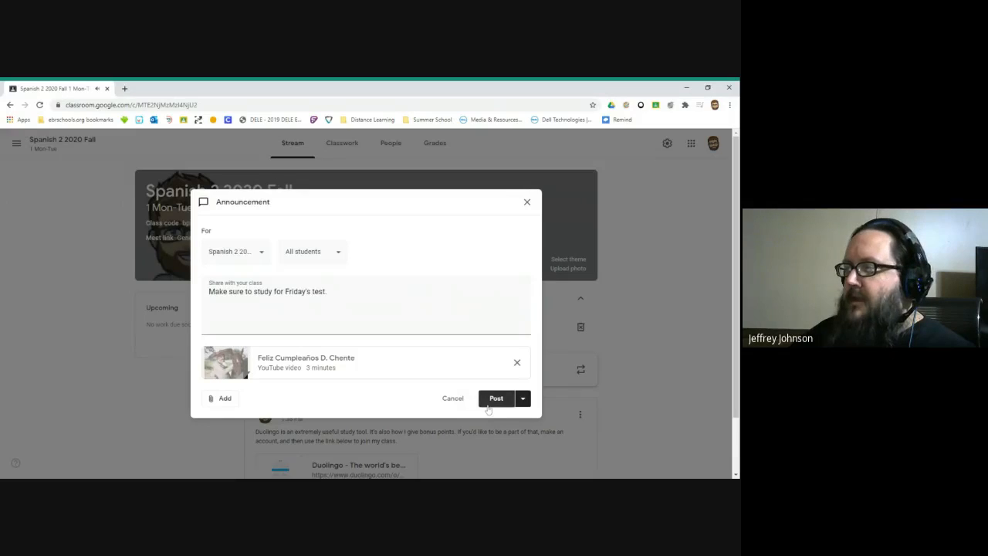
Step: Try scheduling the announcement for Jul 22, 2020, and cancel the scheduling
click(524, 401)
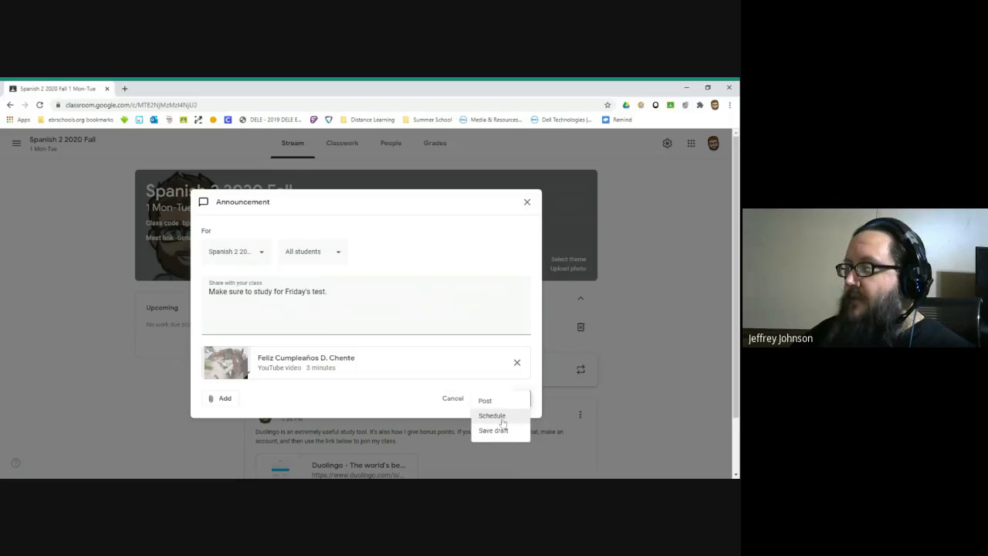
click(499, 419)
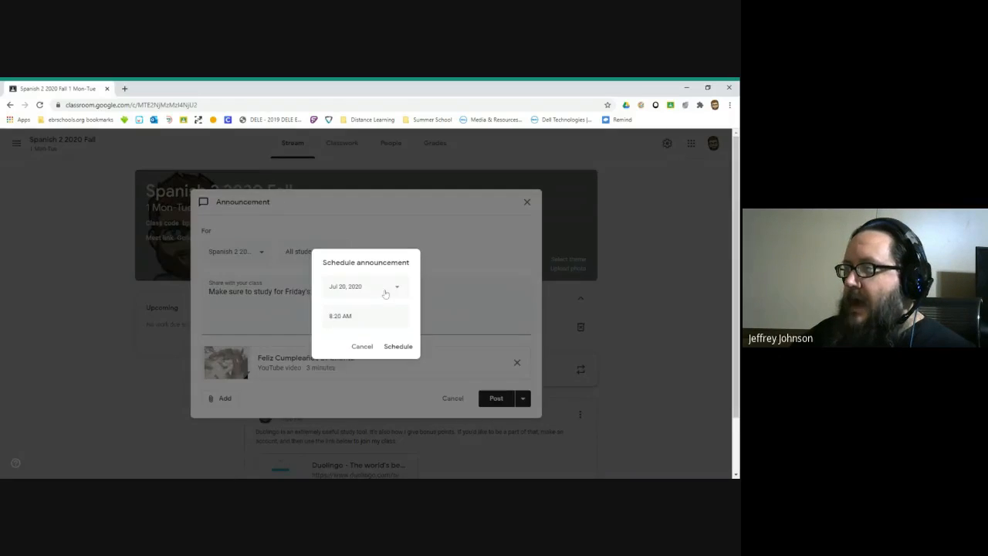
click(379, 290)
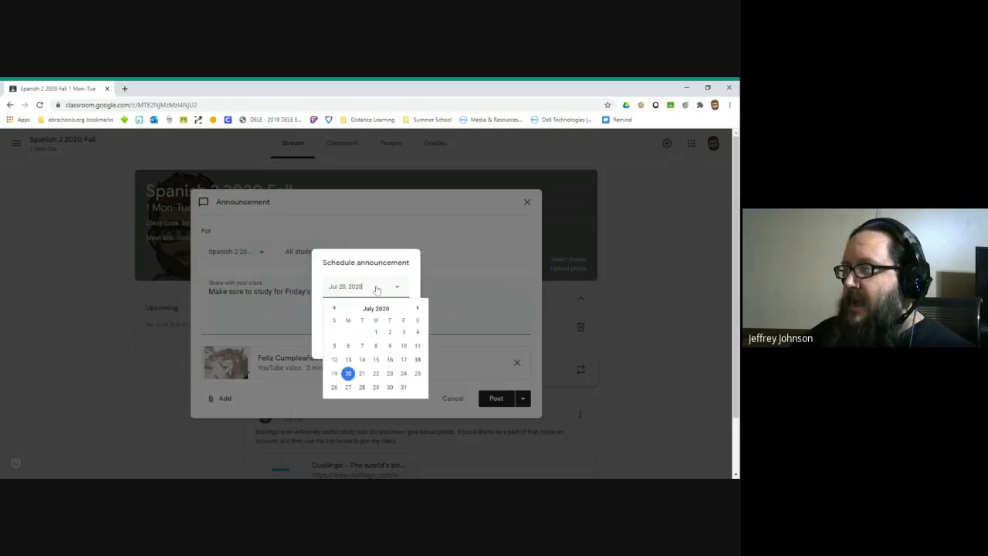
click(376, 374)
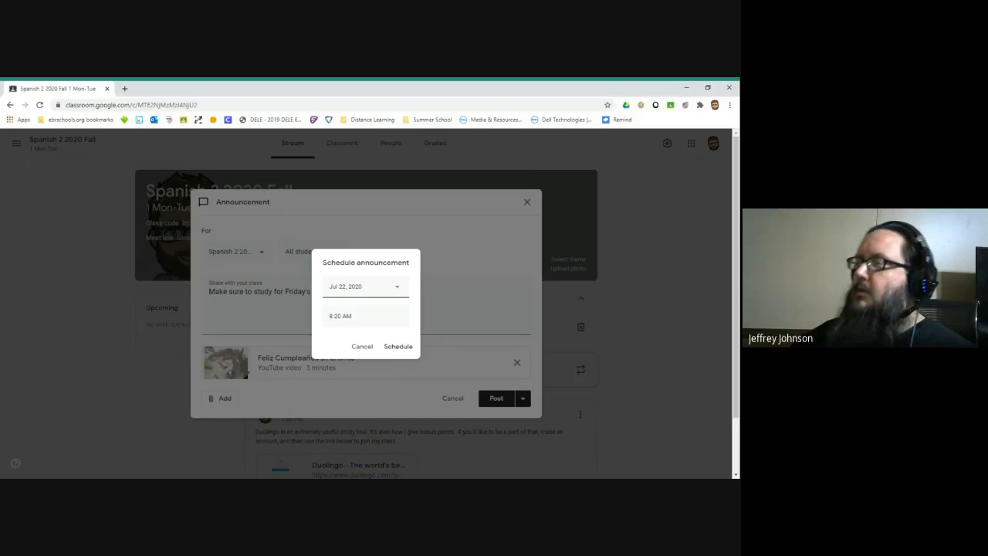
click(361, 346)
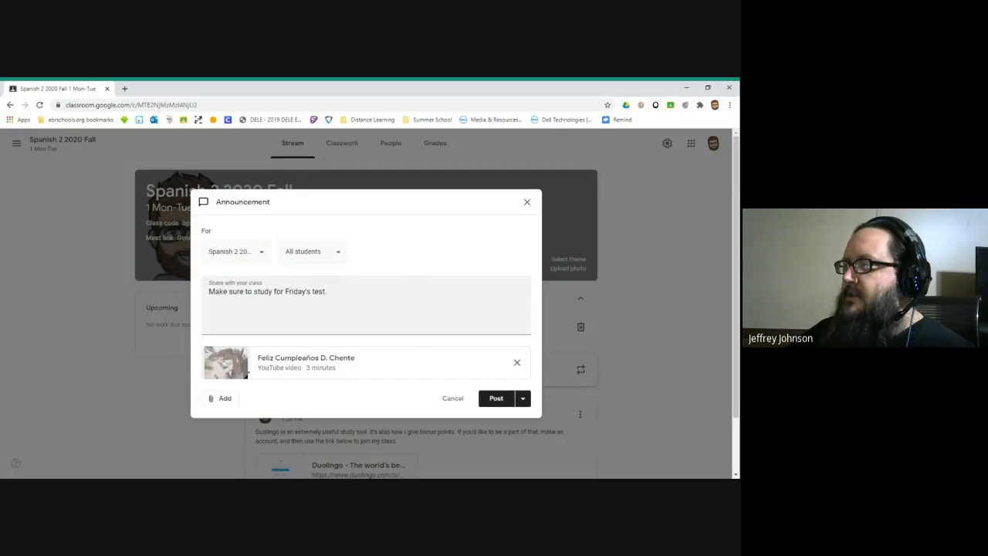
Step: Close the announcement and delete its saved draft, "Make sure to study for Friday's test", from the Stream
click(526, 202)
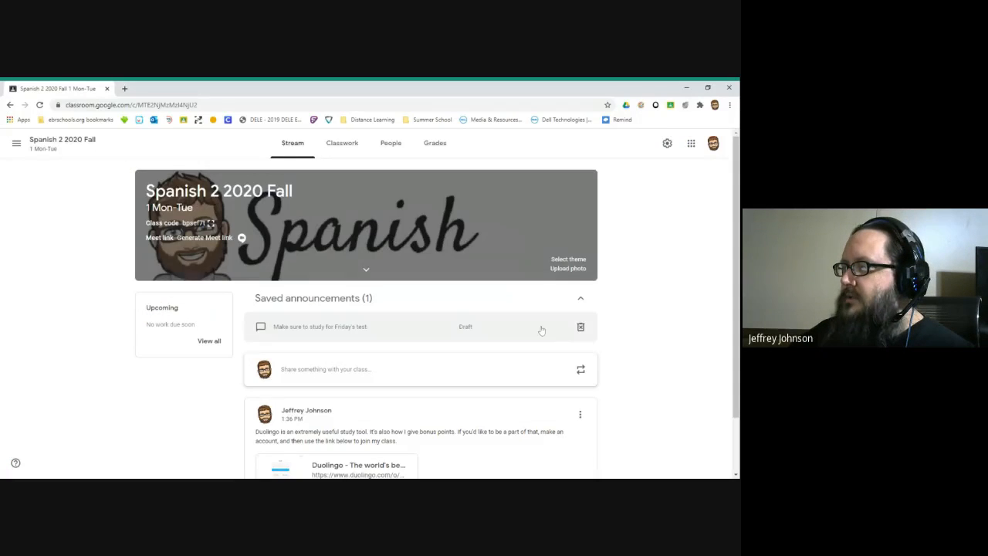
click(581, 327)
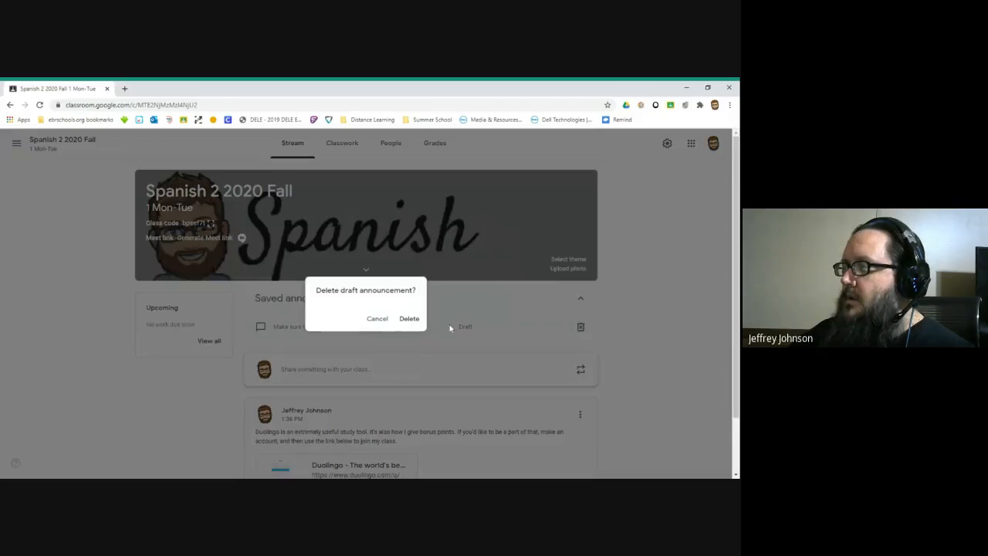
click(409, 319)
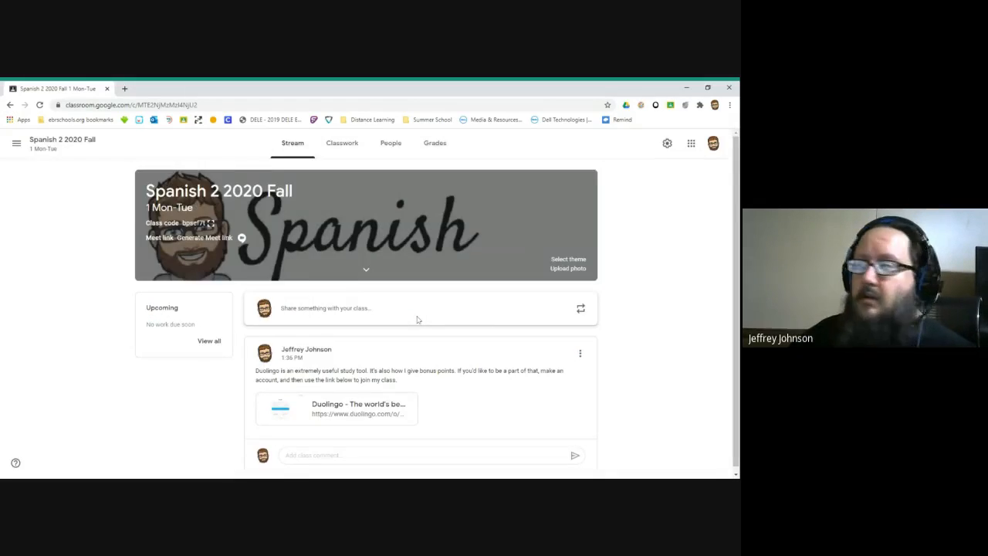
Step: Add a new topic named "Assessment" to the Spanish 2 class's Classwork
click(344, 145)
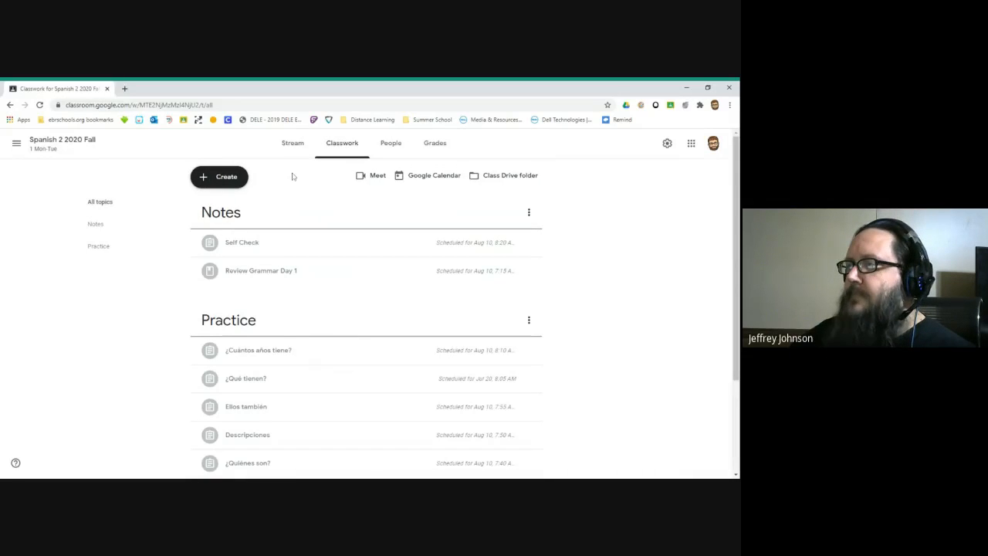
click(234, 182)
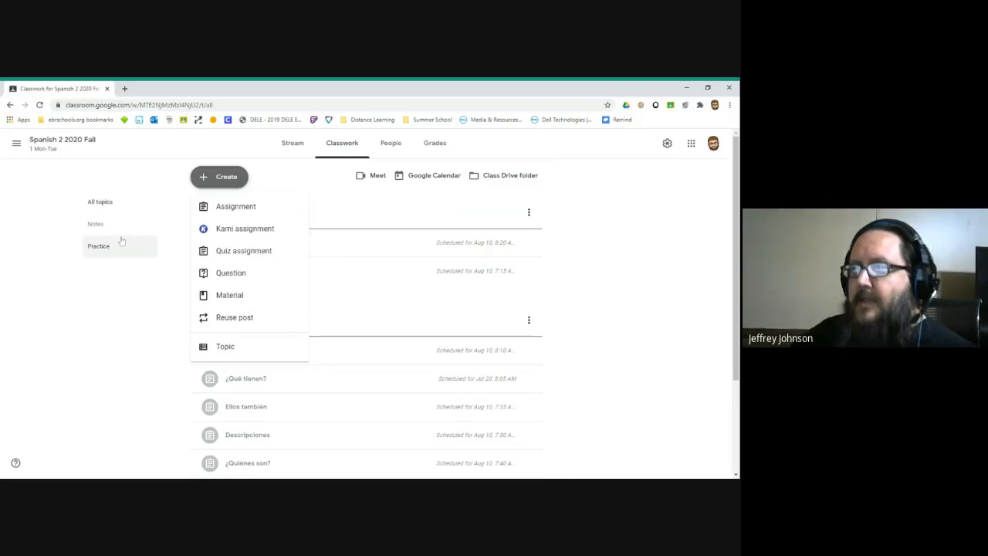
click(237, 349)
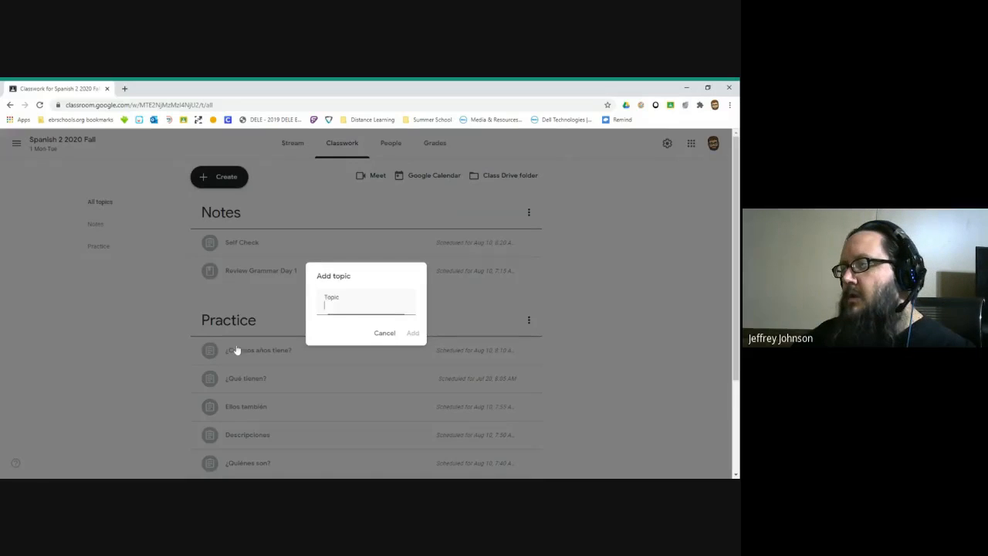
text(Assessment)
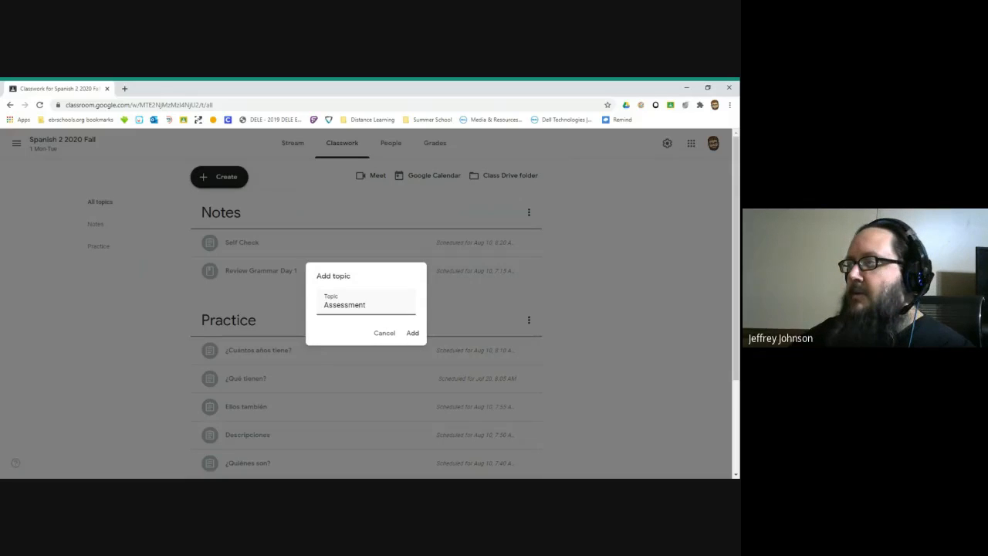
key(Return)
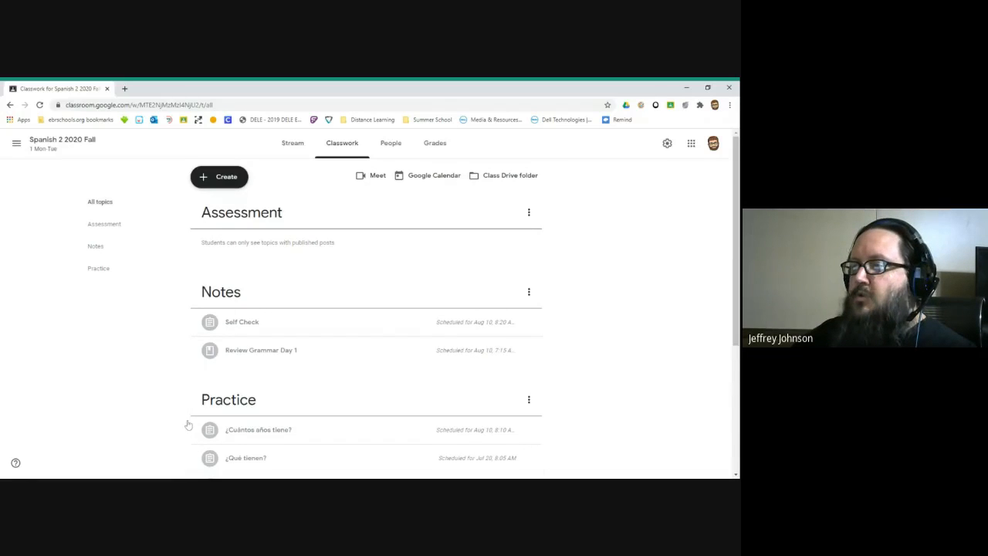
Step: Look over the scheduled items under the Classwork topics, view the Self Check assignment's editing page and close it
scroll(188, 426, down, 3)
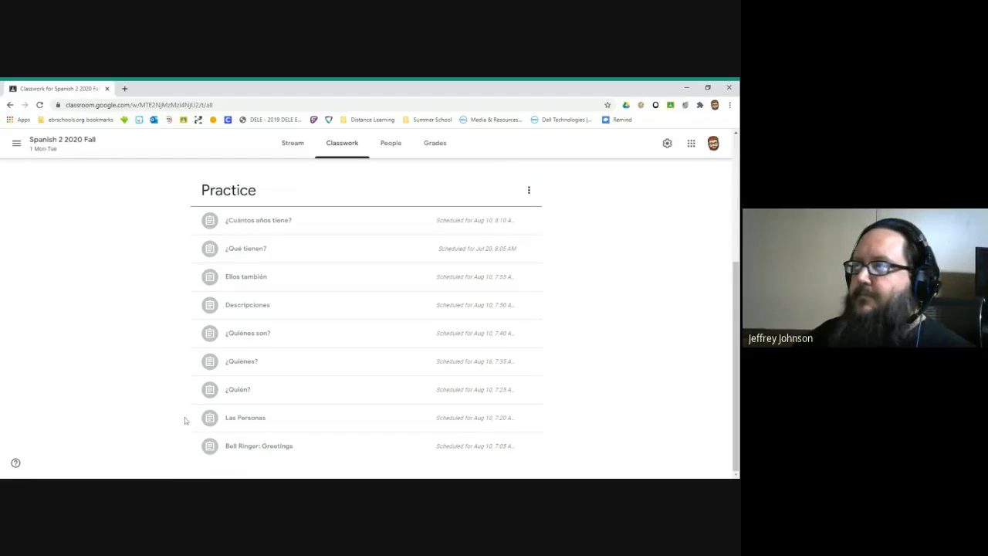
scroll(185, 419, up, 3)
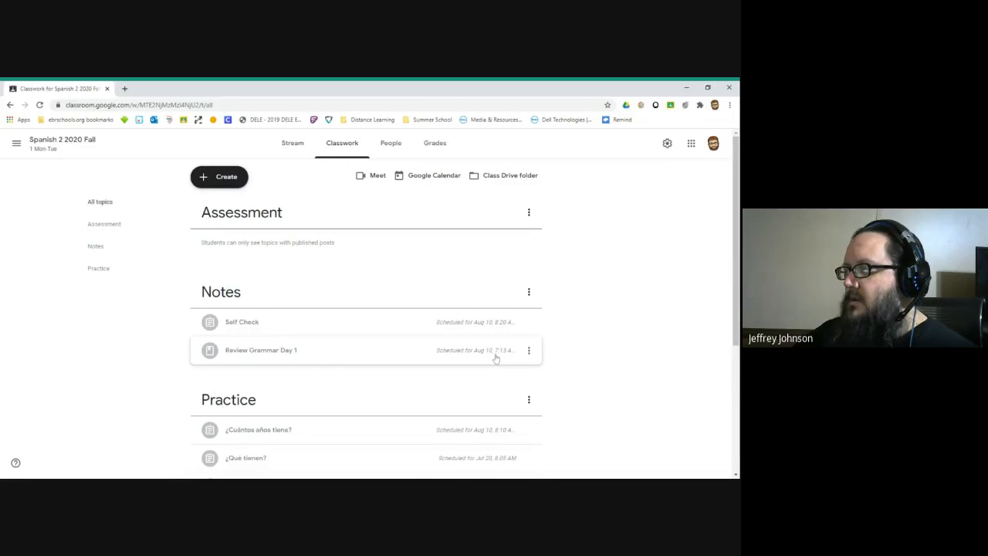
scroll(496, 357, down, 2)
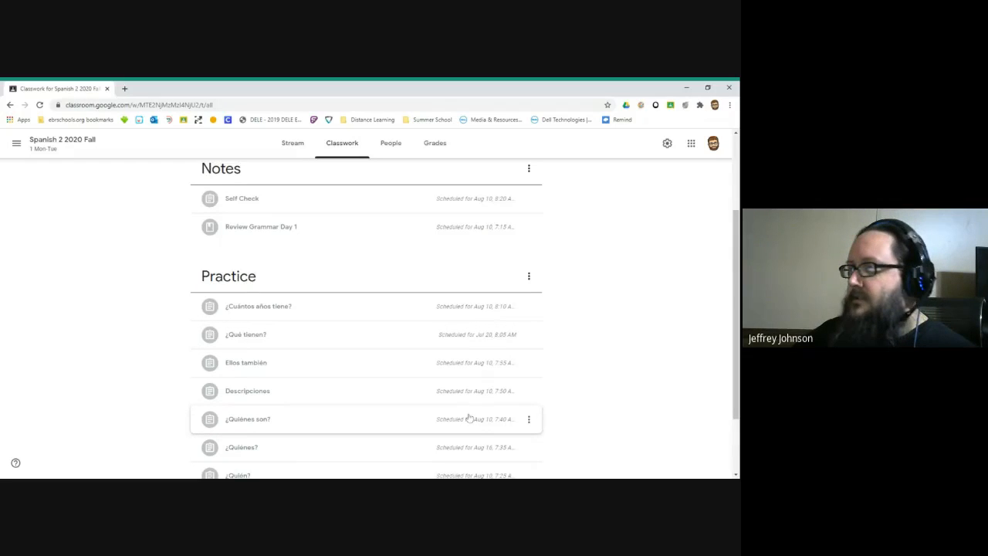
scroll(468, 418, up, 2)
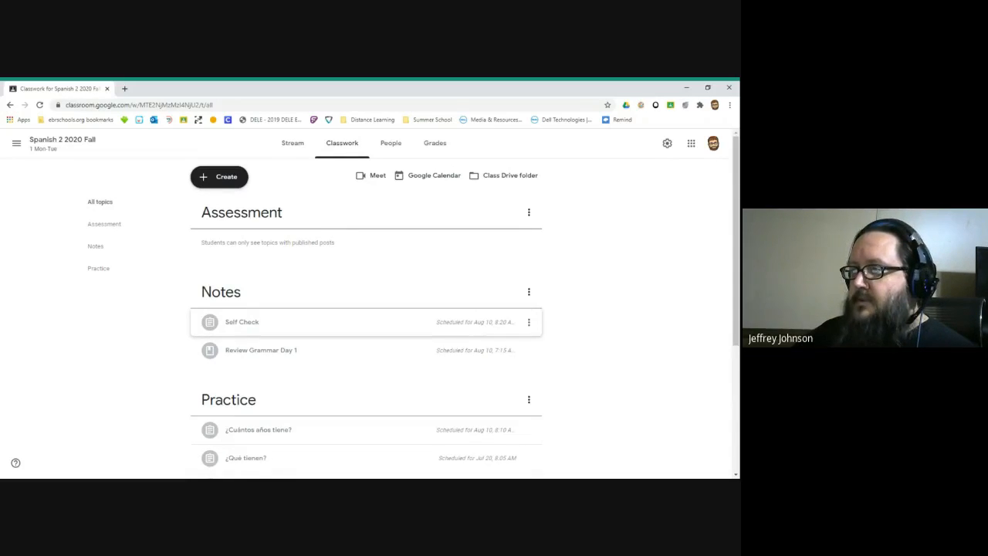
click(266, 321)
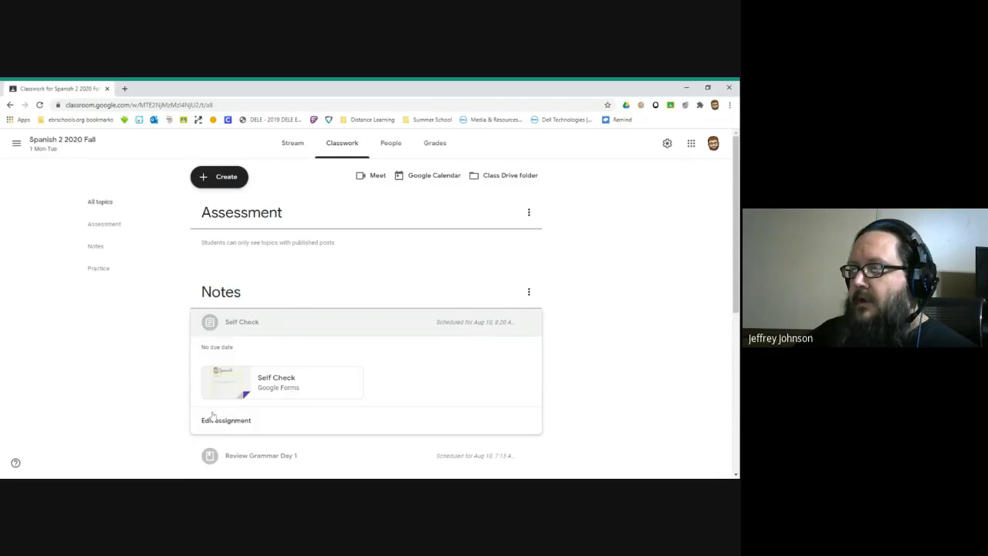
click(214, 424)
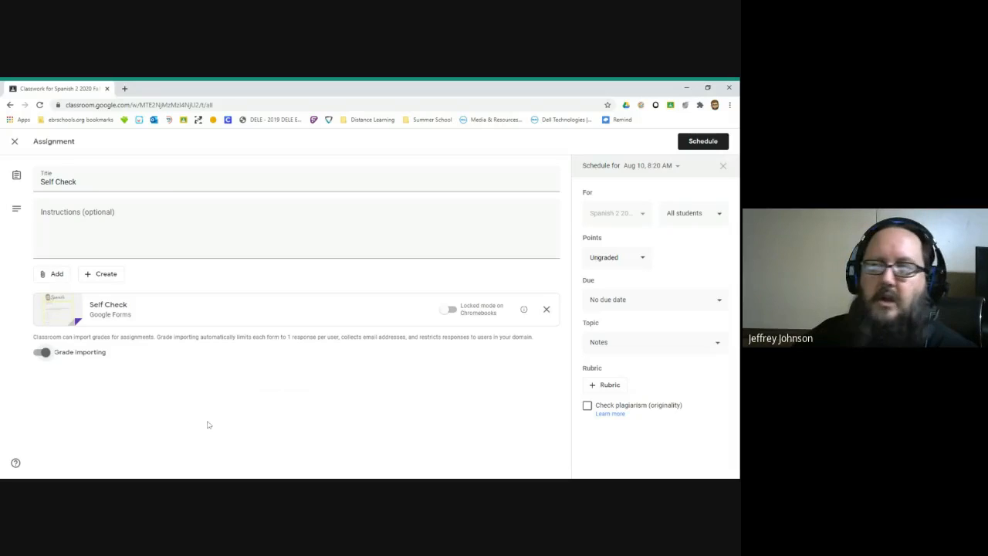
click(15, 142)
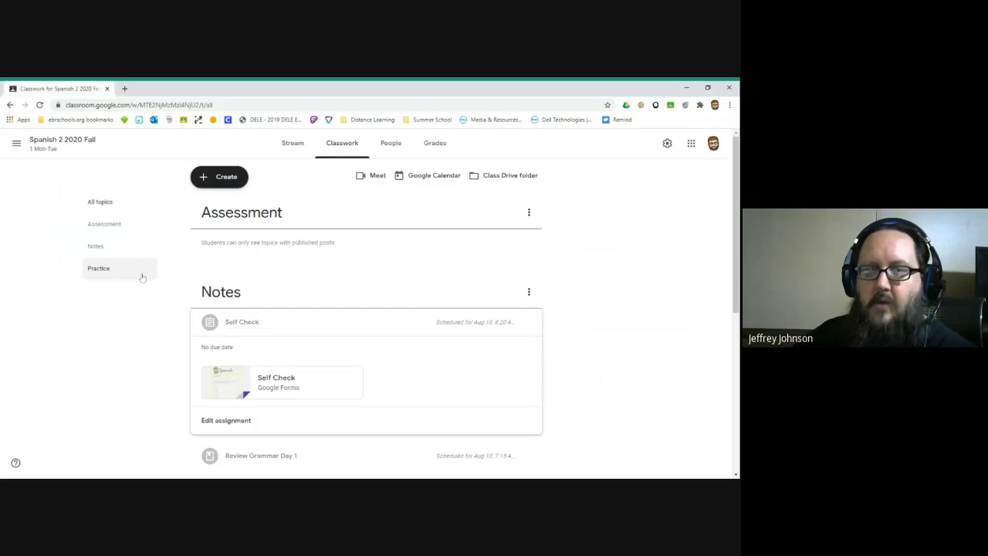
Step: Create an assignment titled "Vocab Quiz" with the instructions "Find the quiz below and complete it. NO CHEATING."
click(213, 183)
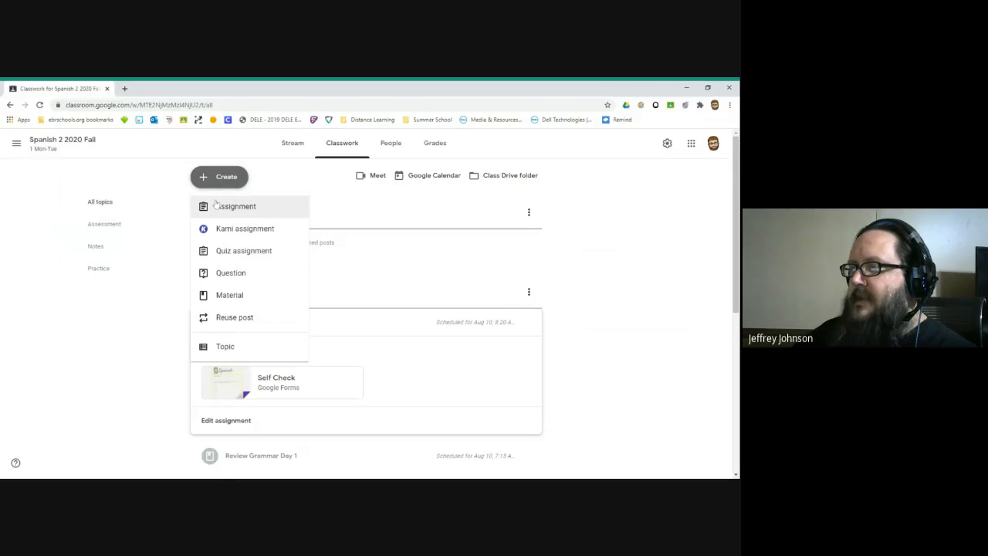
click(217, 206)
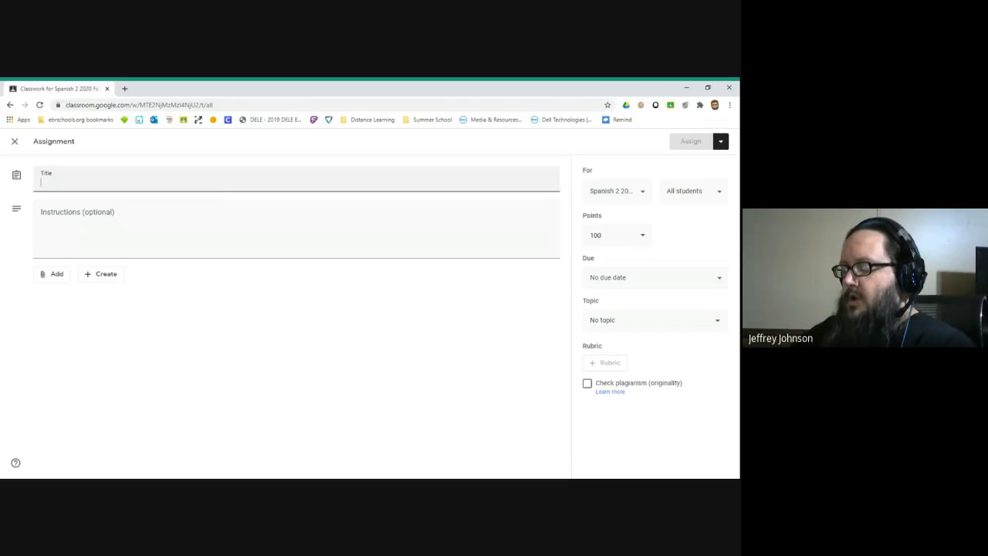
text(Vocab Quiz)
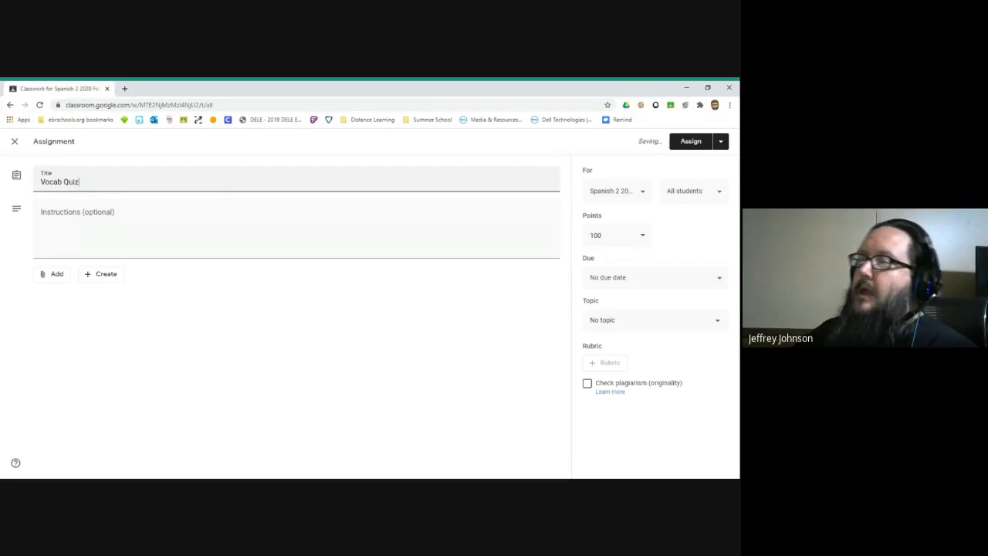
click(77, 218)
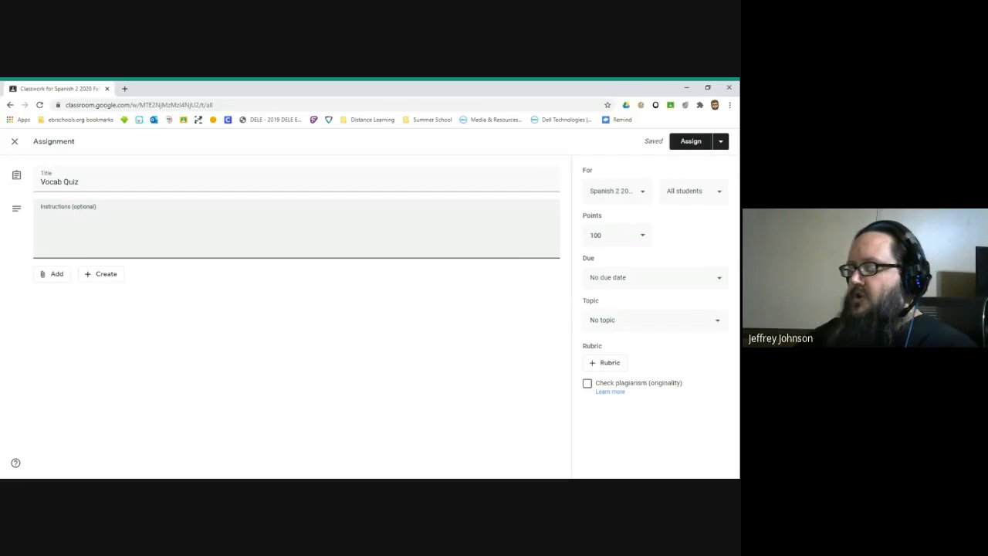
text(Find the quiz b)
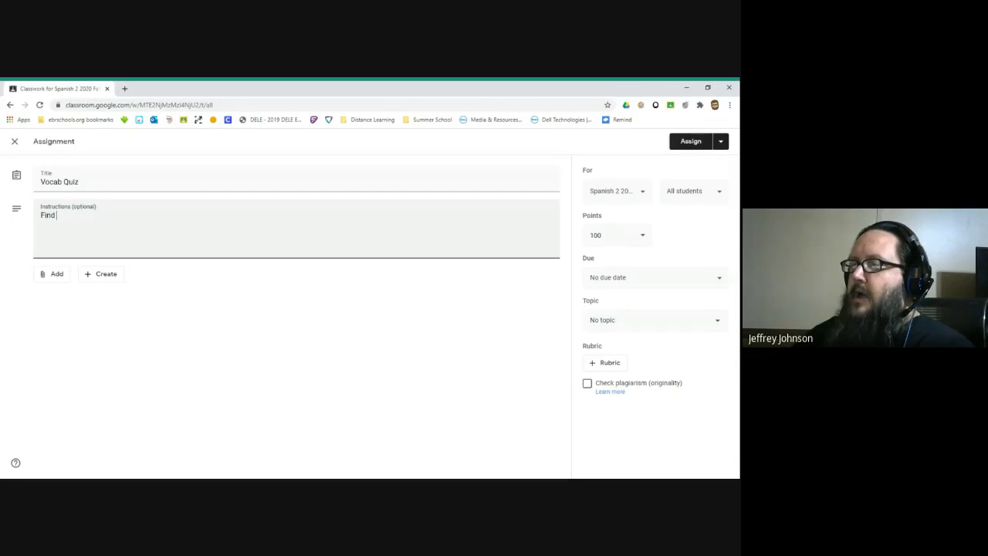
text(low)
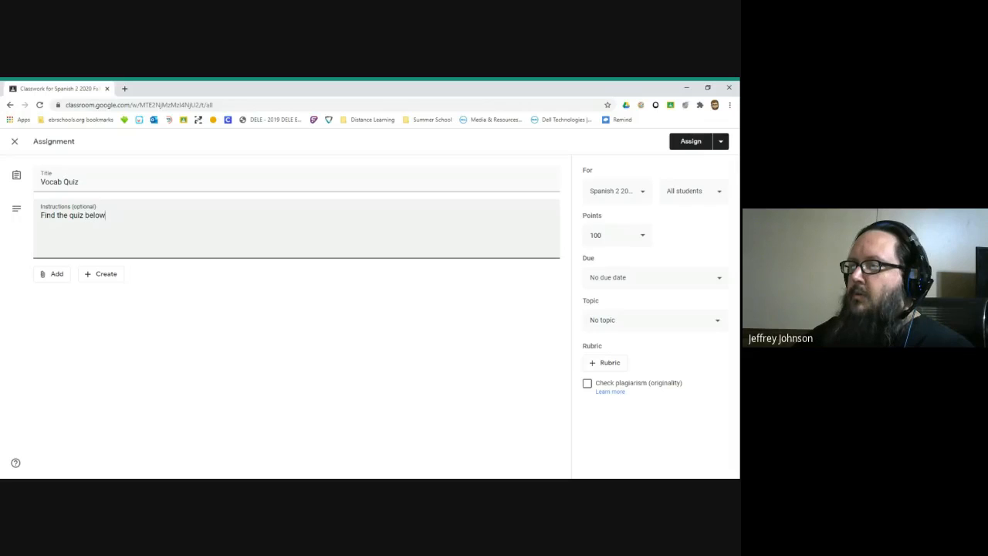
text( and complet)
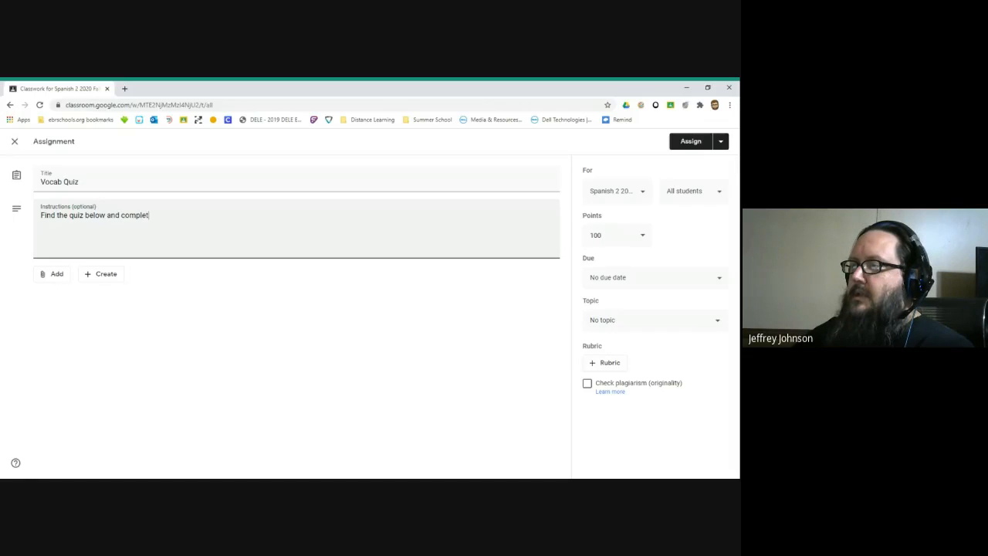
text(e it. NO)
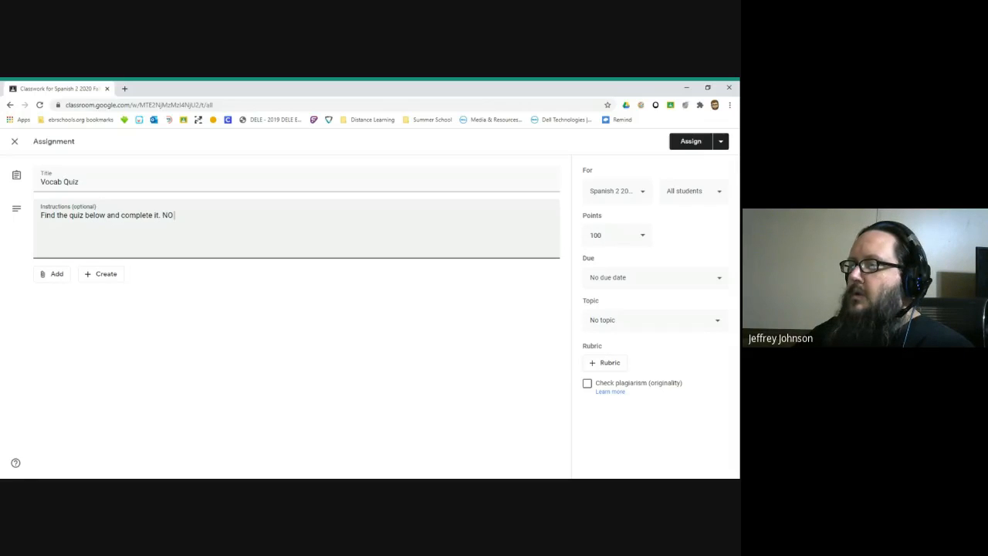
text( CHEATING.)
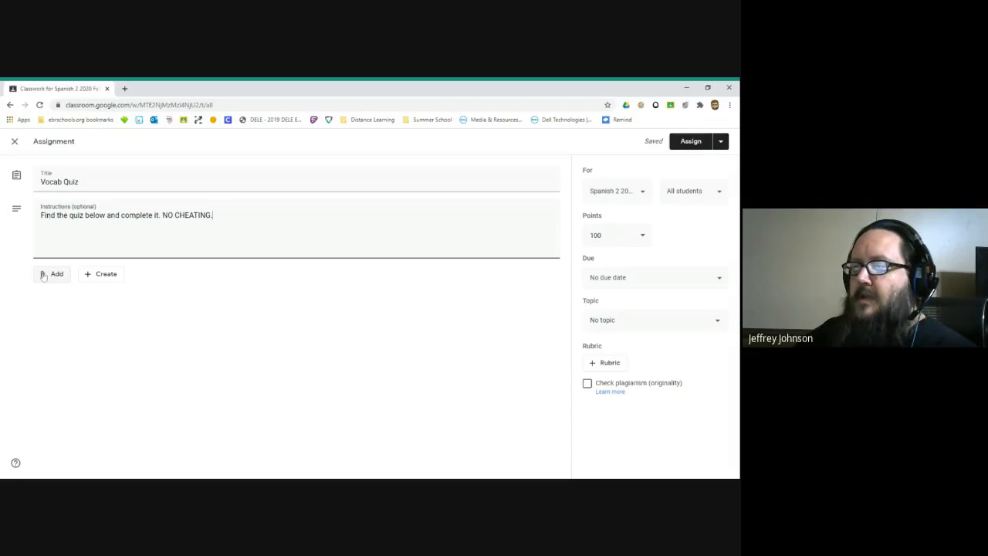
Step: Attach the Google Form "A2 LP ¿Cuántos años tiene?" from Google Drive to the Vocab Quiz assignment
click(103, 277)
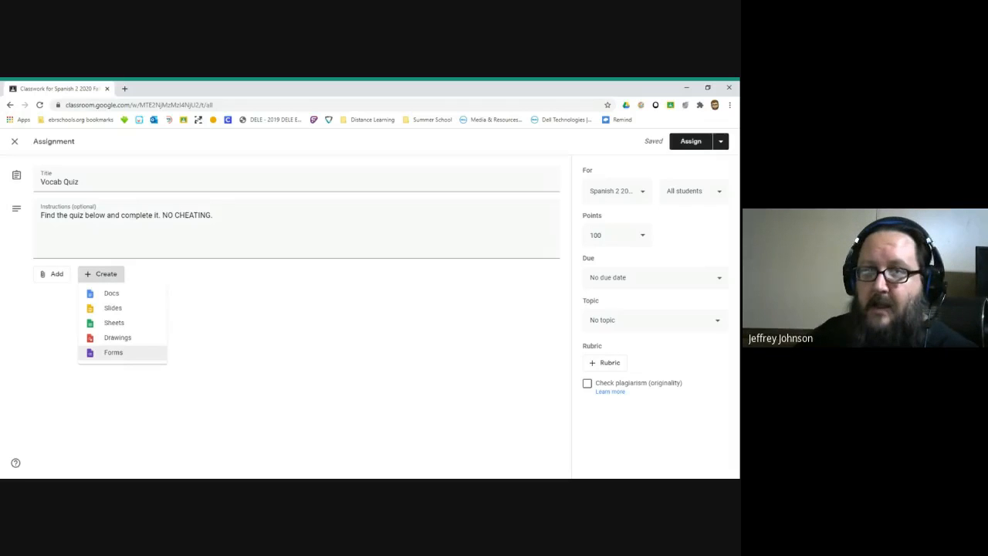
click(54, 347)
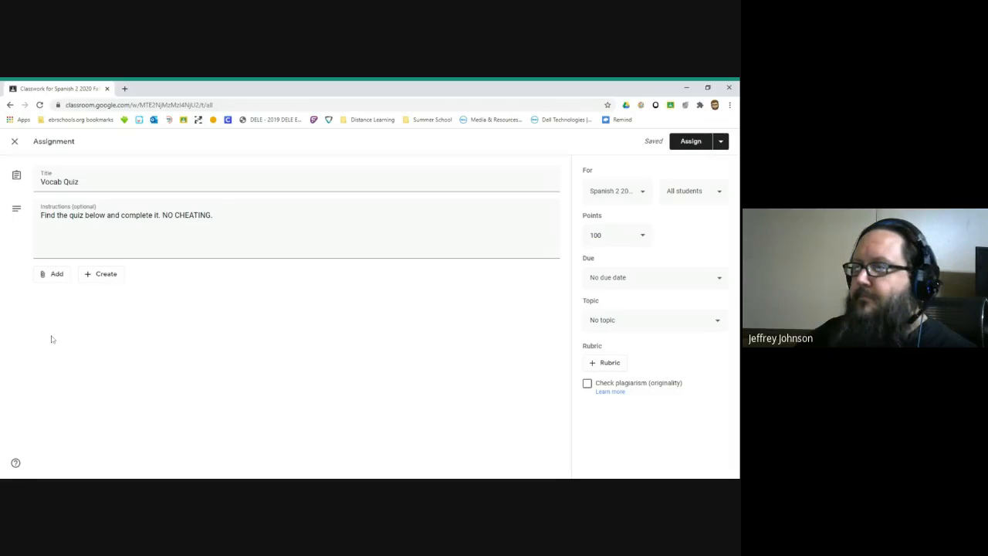
click(47, 281)
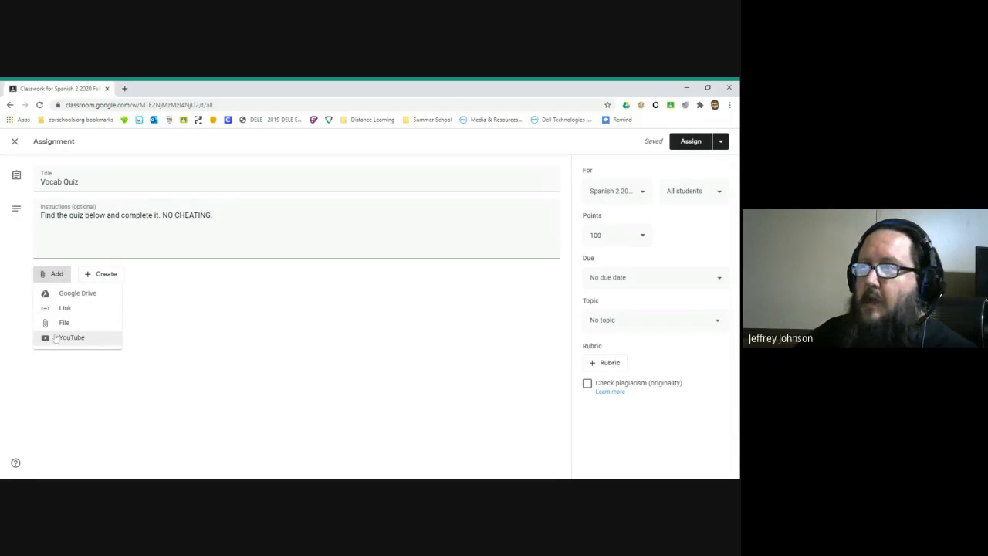
click(55, 294)
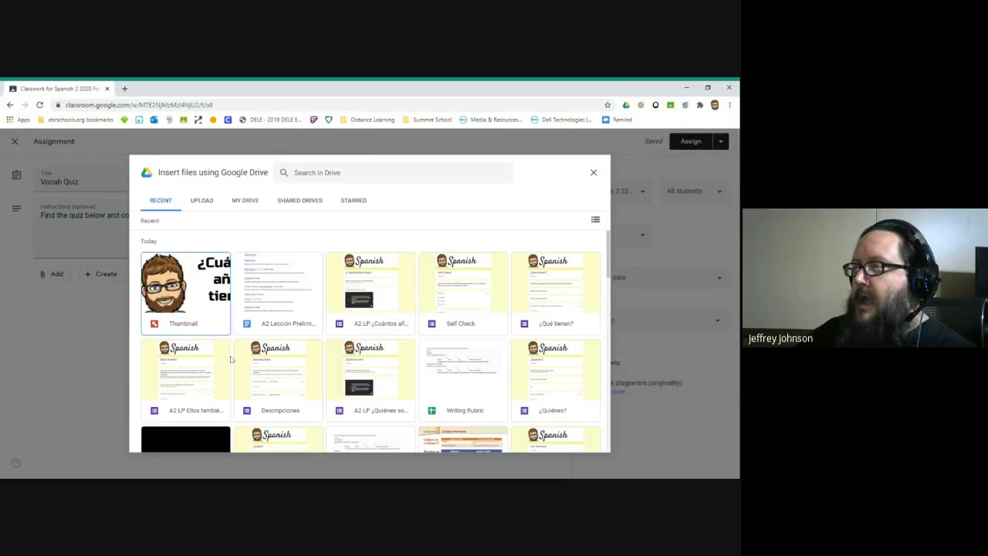
click(388, 275)
double_click(388, 275)
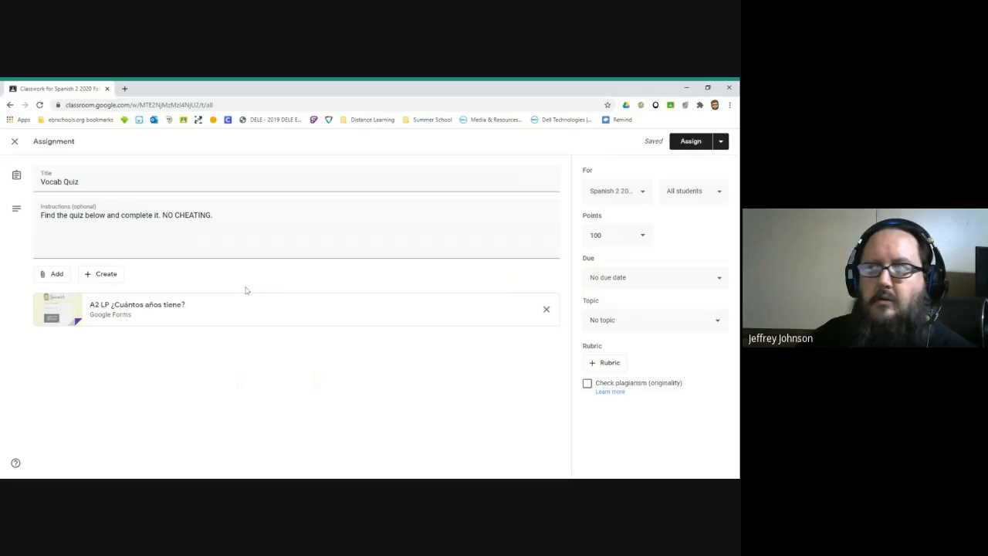
Step: Review which classes and students the Vocab Quiz assignment can be given to, without changing the selection
click(614, 200)
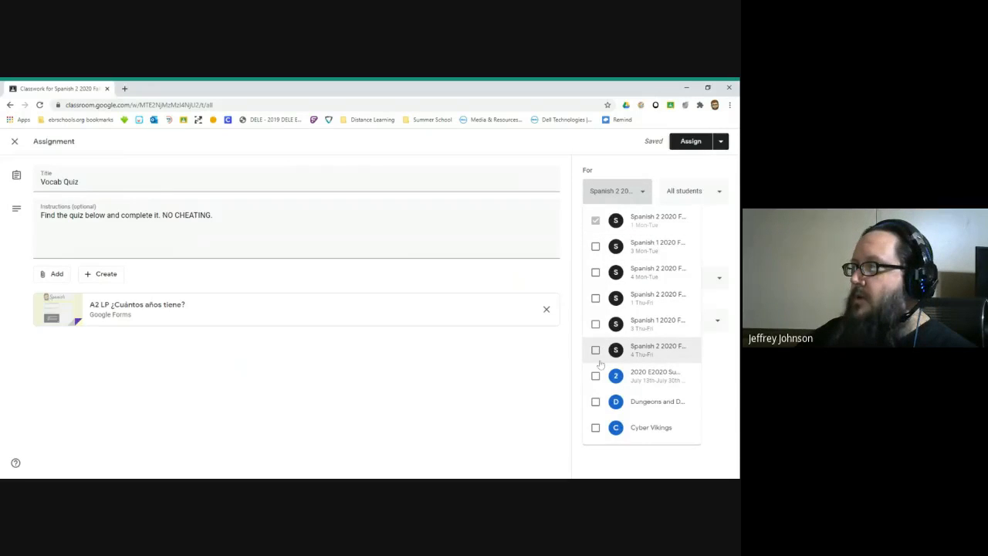
click(684, 184)
click(679, 194)
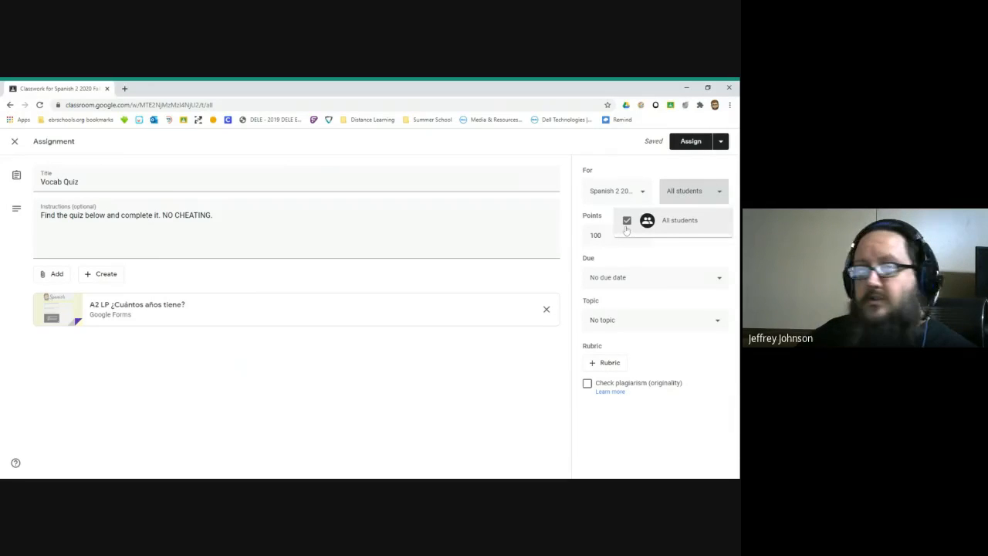
click(623, 169)
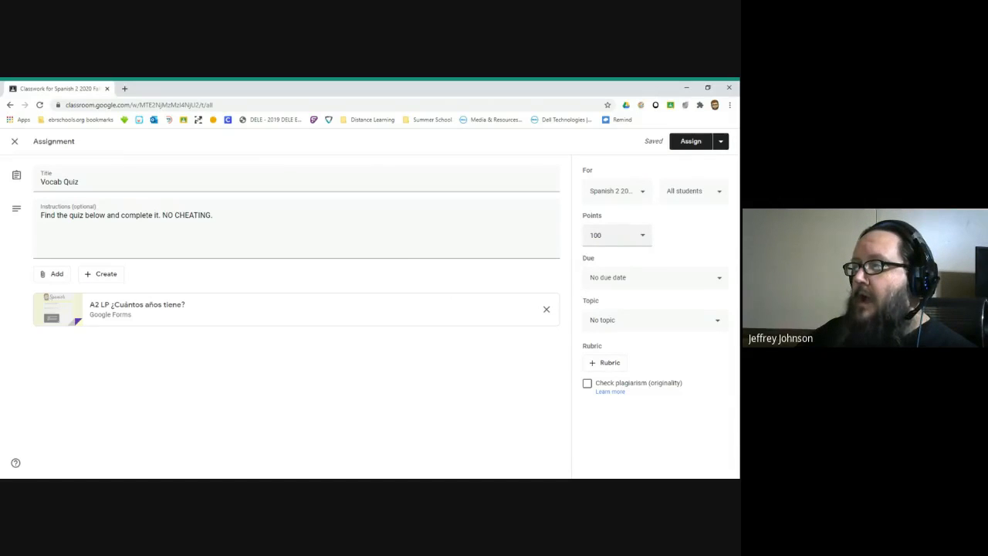
Step: Set the Vocab Quiz assignment's points to 8
click(629, 235)
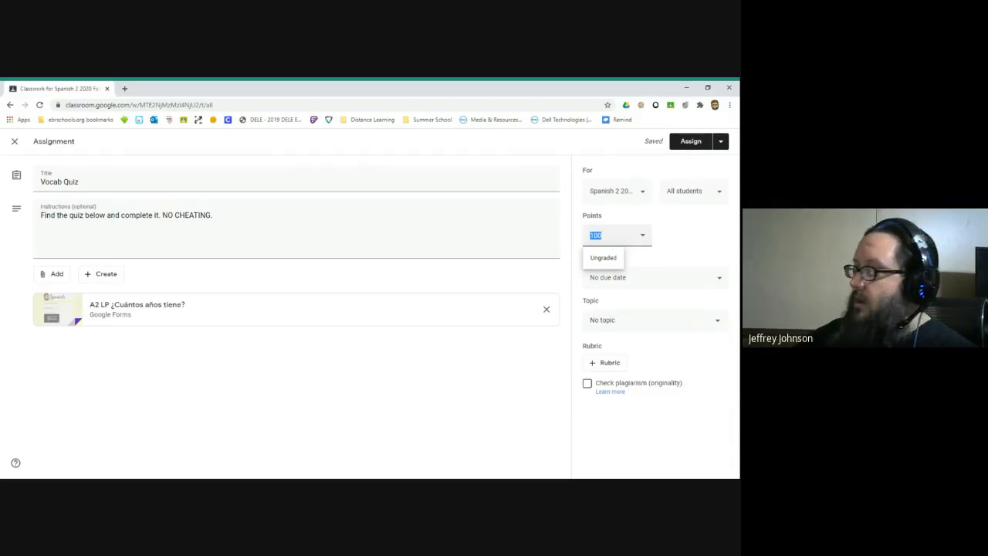
text(8)
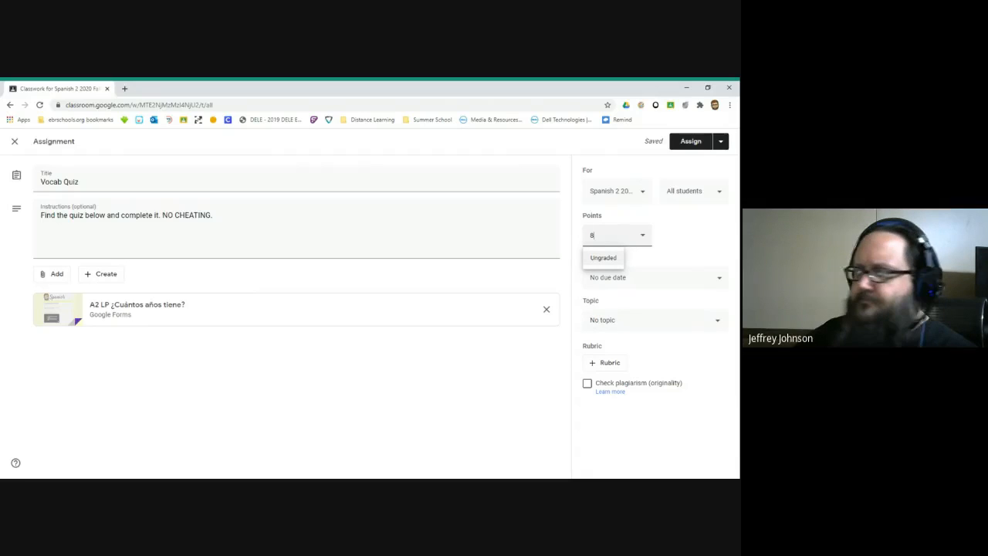
click(707, 247)
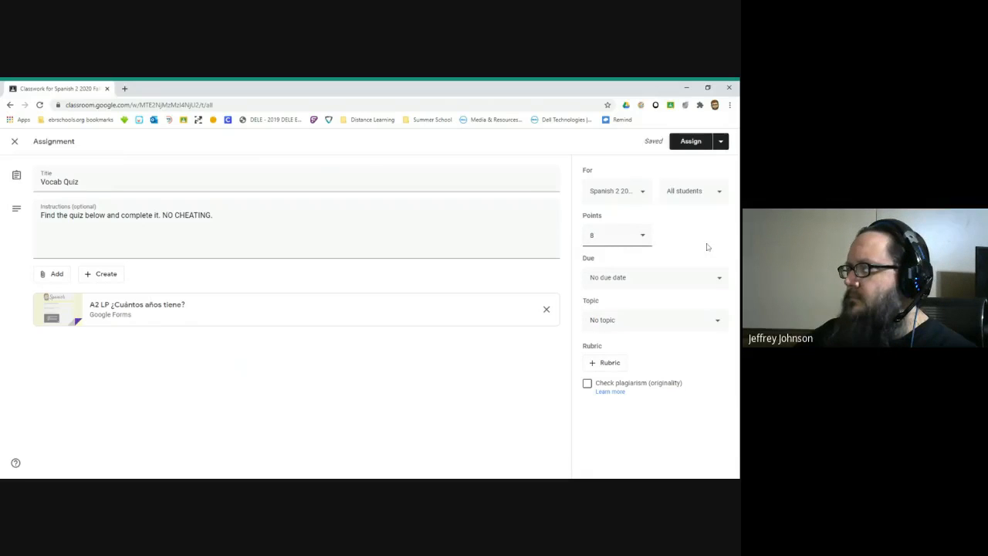
Step: Check the due date options without setting one and file the Vocab Quiz under the Assessment topic
click(640, 277)
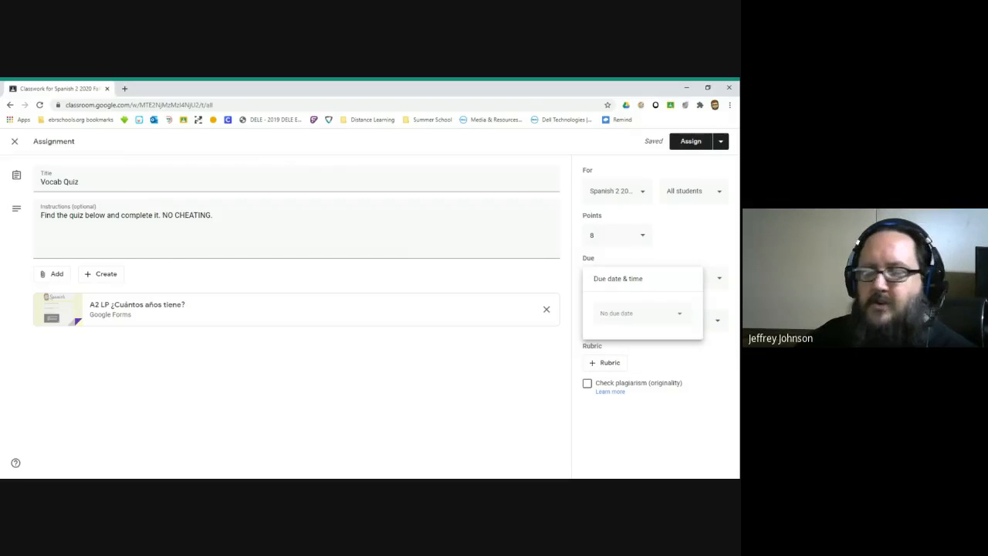
click(560, 354)
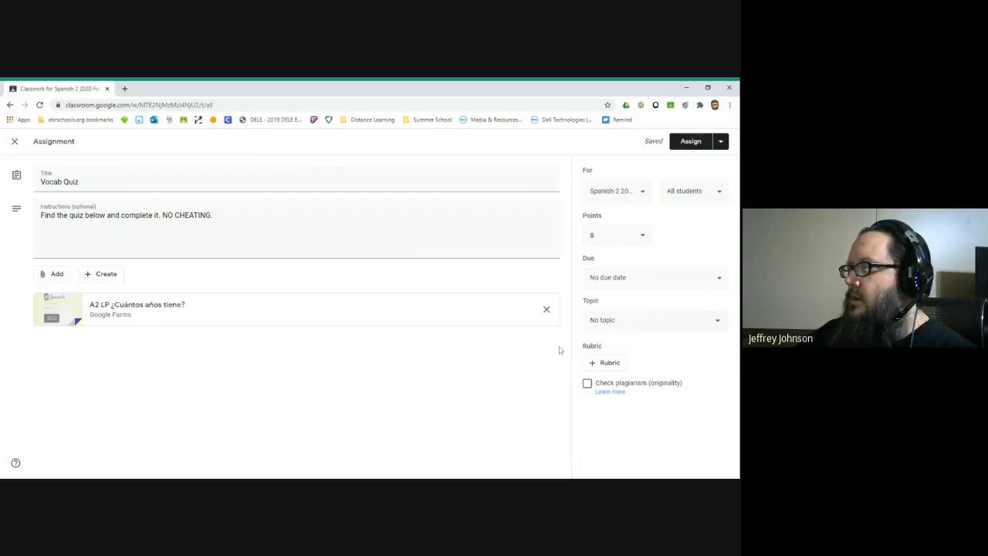
click(612, 316)
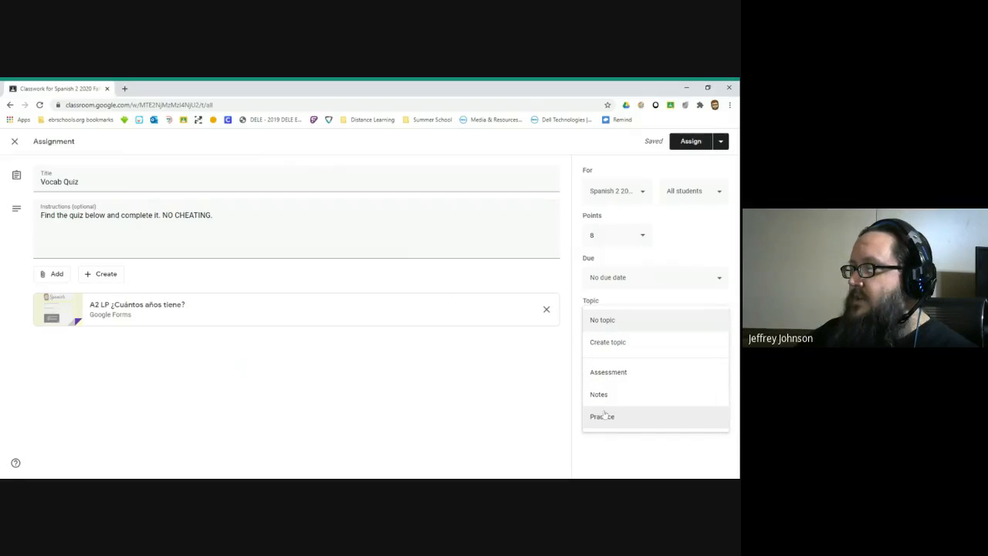
click(606, 372)
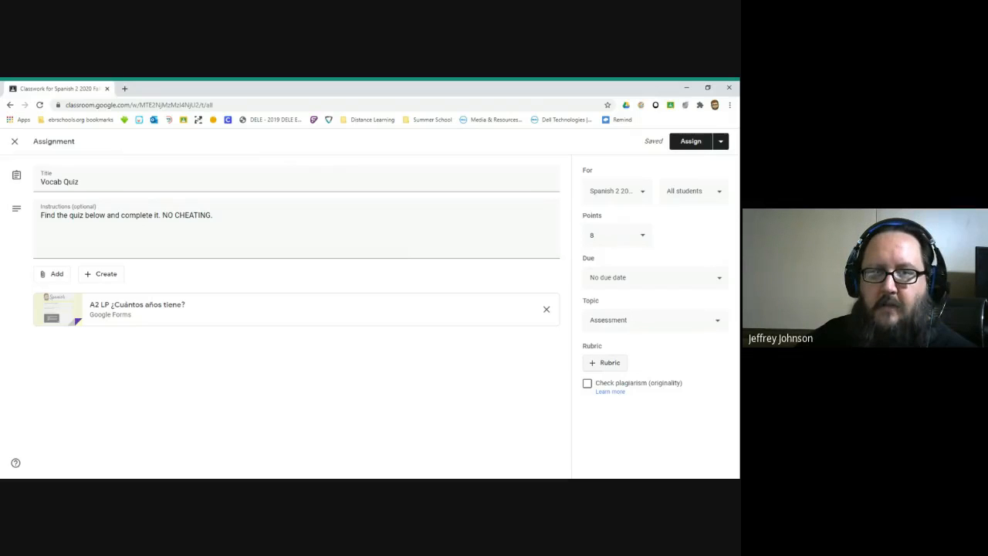
Step: View the publishing options for the Vocab Quiz and close the assignment, leaving it as a draft
click(727, 145)
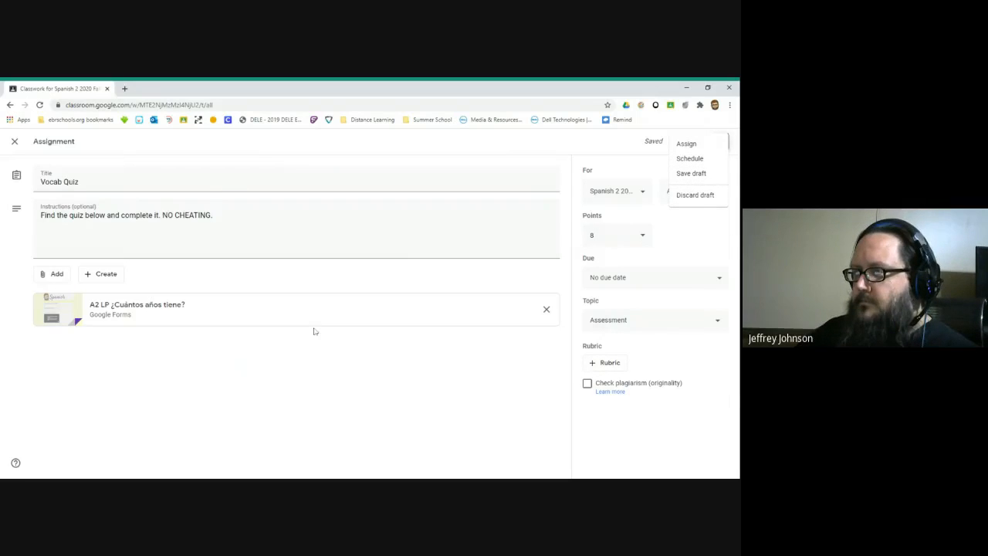
click(294, 365)
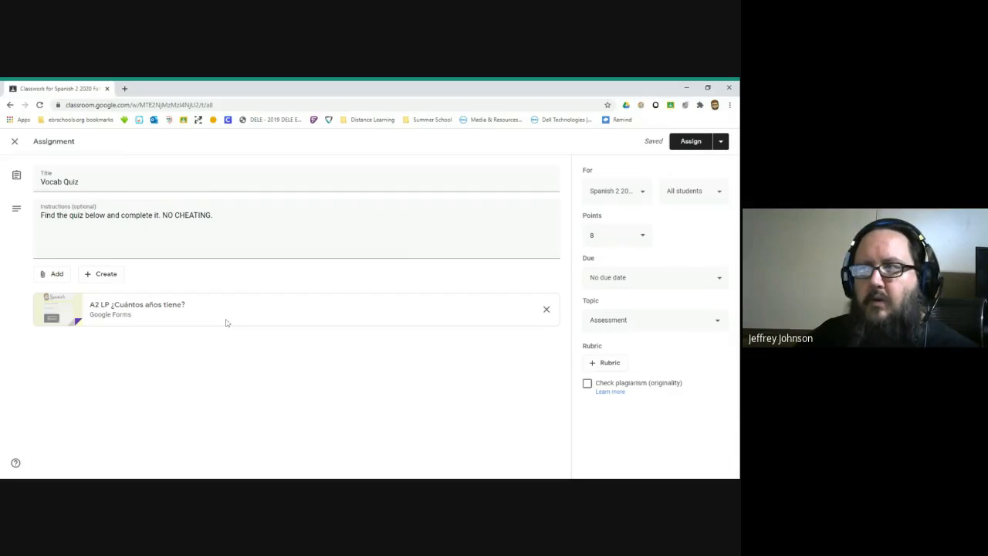
click(14, 141)
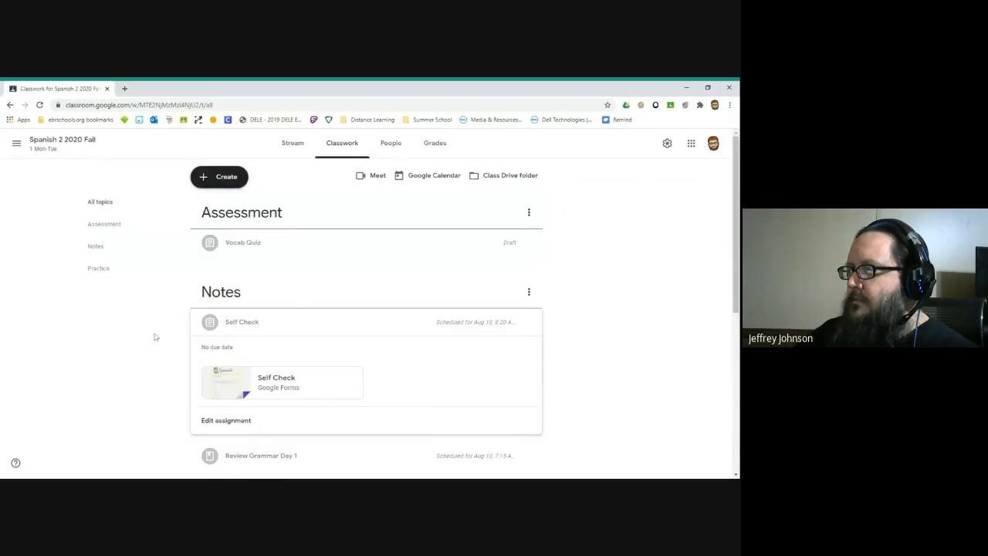
Step: Delete the Vocab Quiz draft from the Assessment topic and confirm the deletion
scroll(156, 337, down, 3)
scroll(155, 337, up, 3)
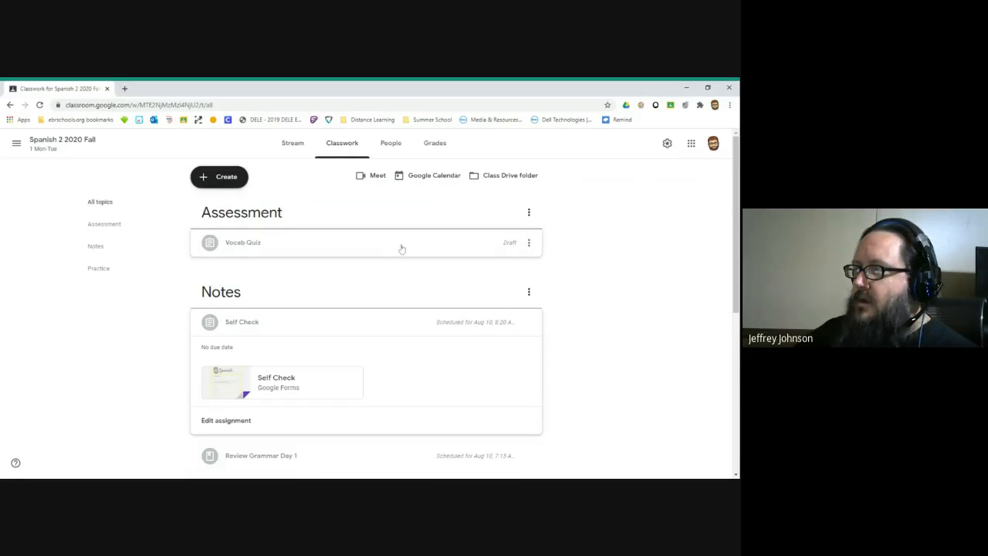
click(529, 244)
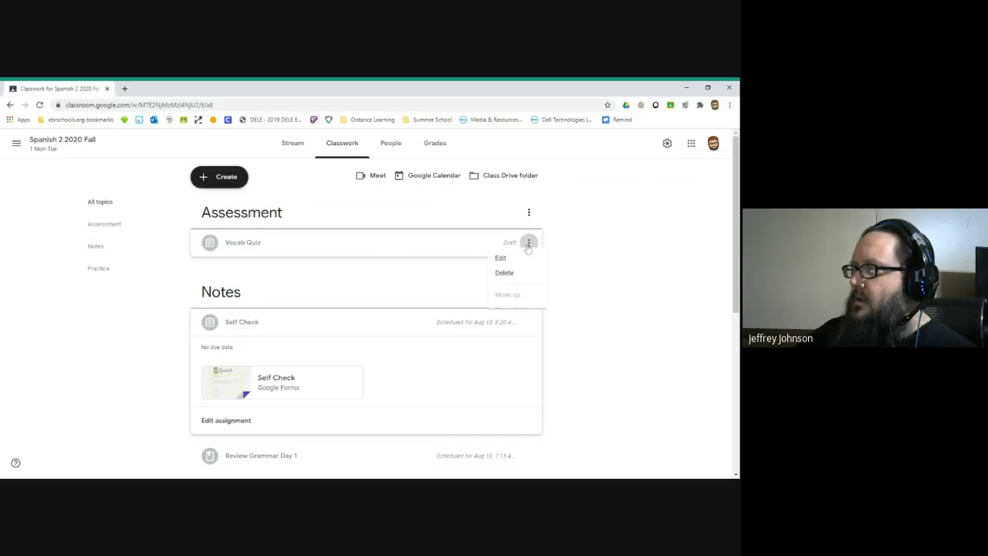
click(495, 278)
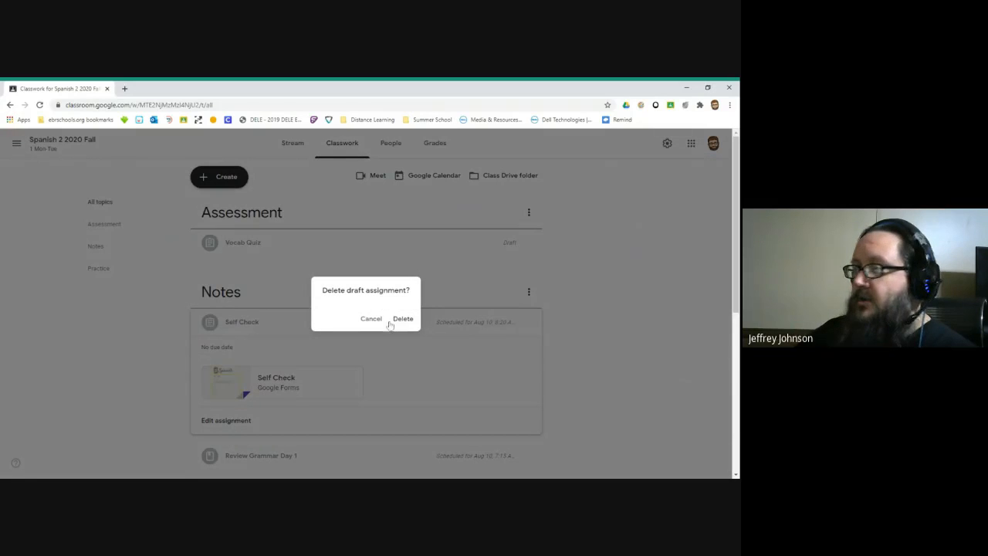
click(400, 320)
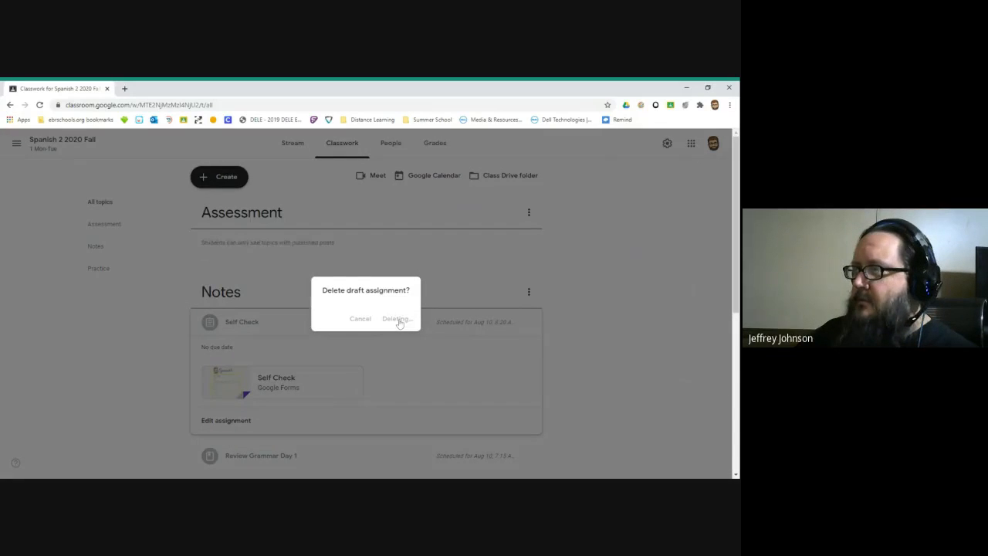